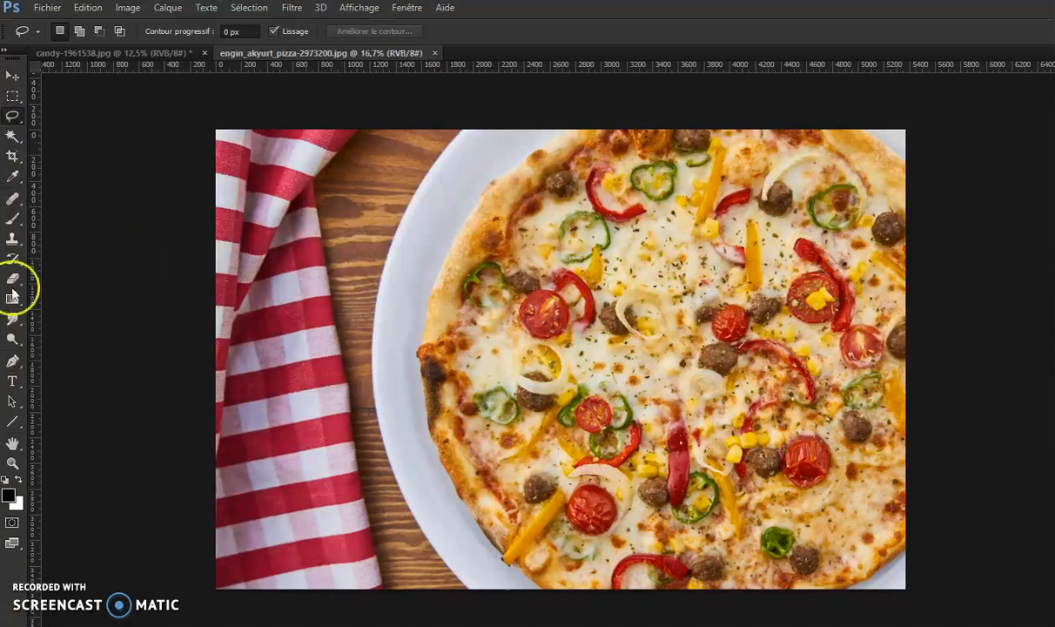
Draw a rectangular marquee selection over the left-centre part of the pizza.
left_click(13, 340)
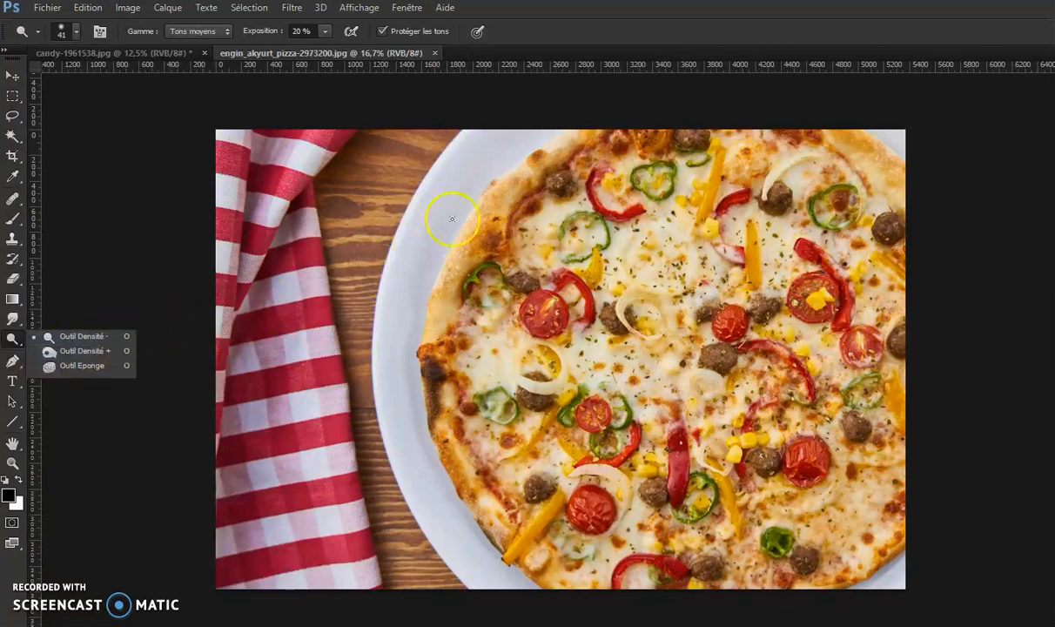
left_click(12, 113)
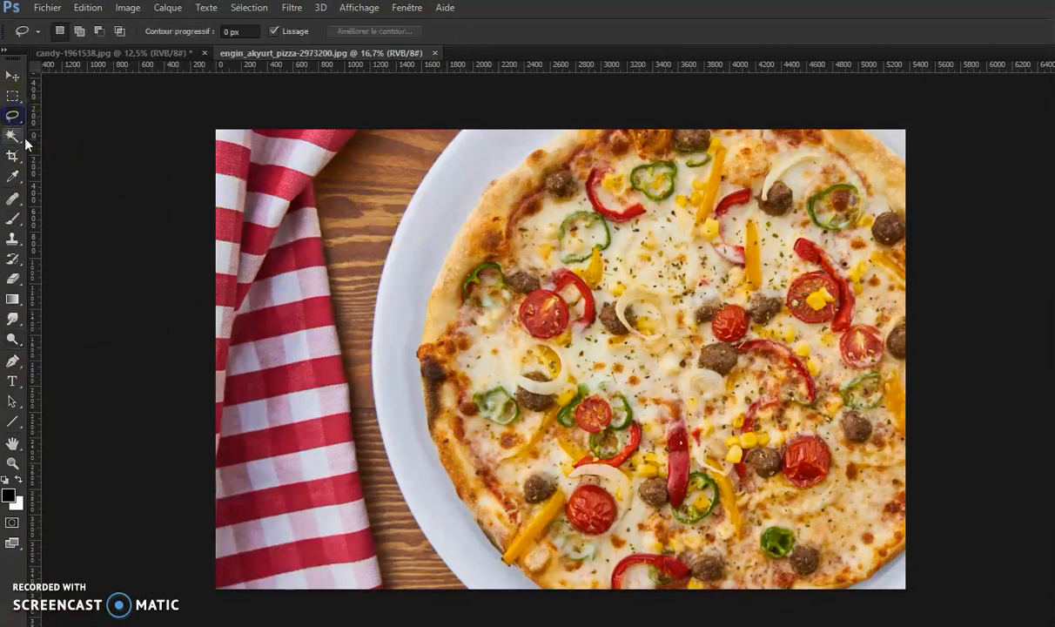
left_click(12, 98)
left_click_drag(478, 250, 719, 467)
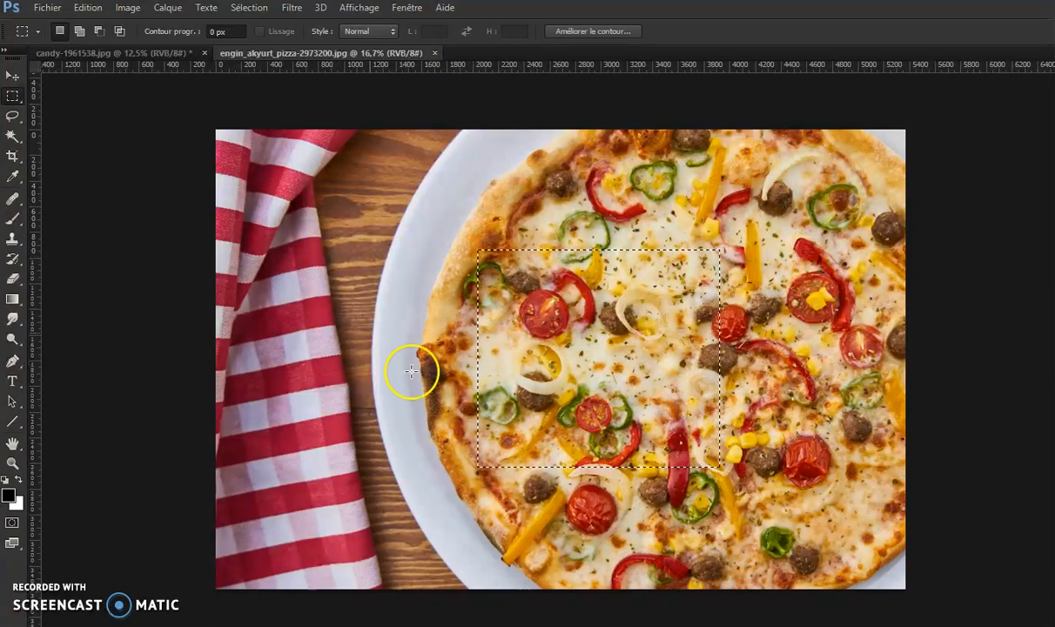
Try darkening the selected area with Curves (Courbes) at input 173 and output 101, then cancel it and deselect.
left_click(123, 15)
mouse_move(136, 45)
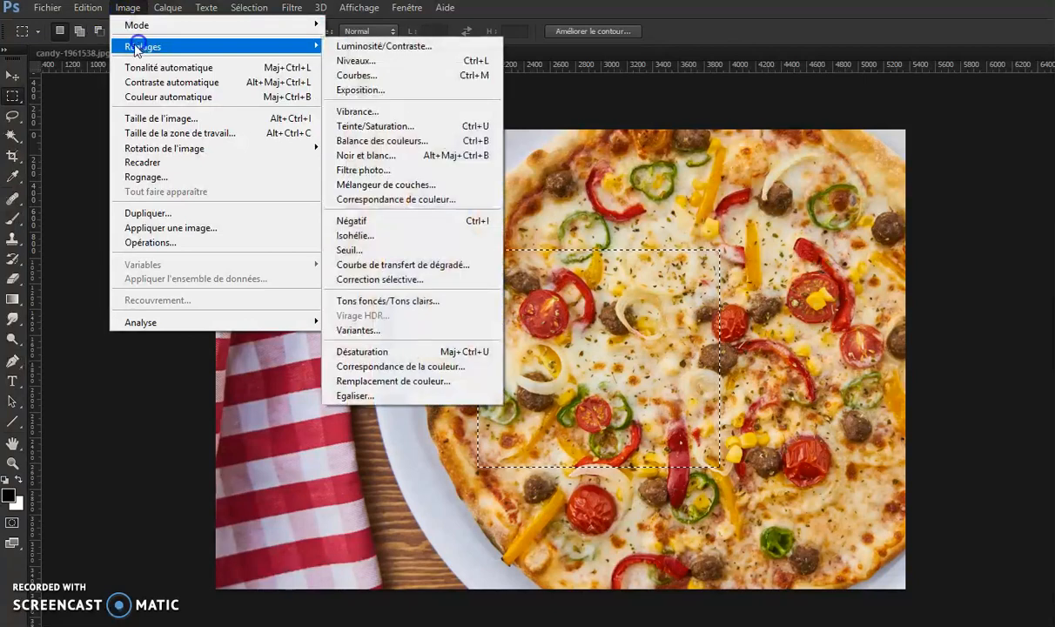
left_click(383, 77)
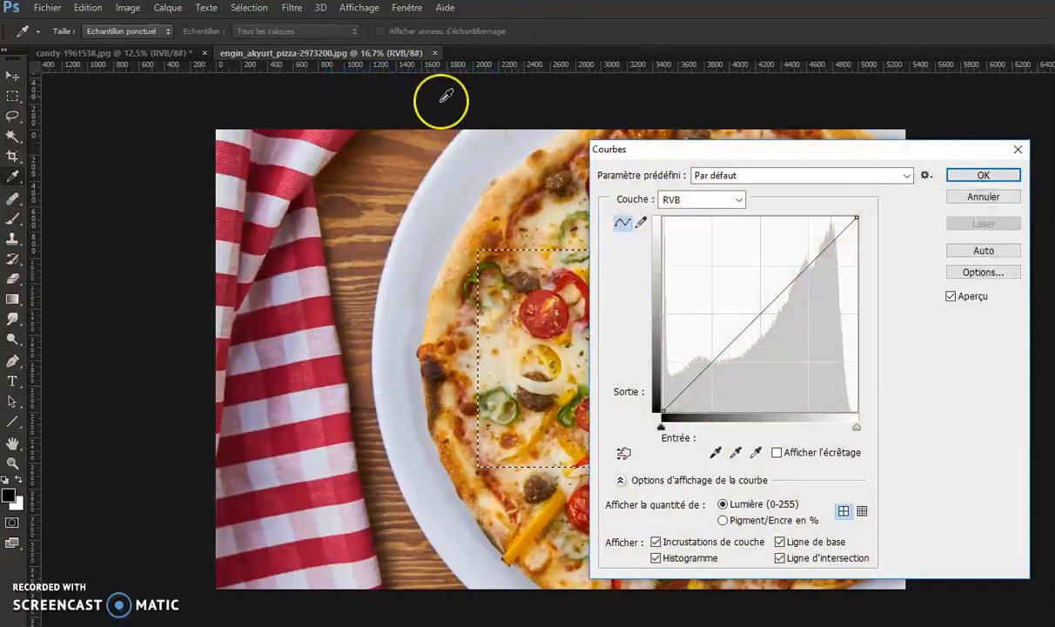
left_click_drag(749, 158, 933, 107)
left_click(930, 265)
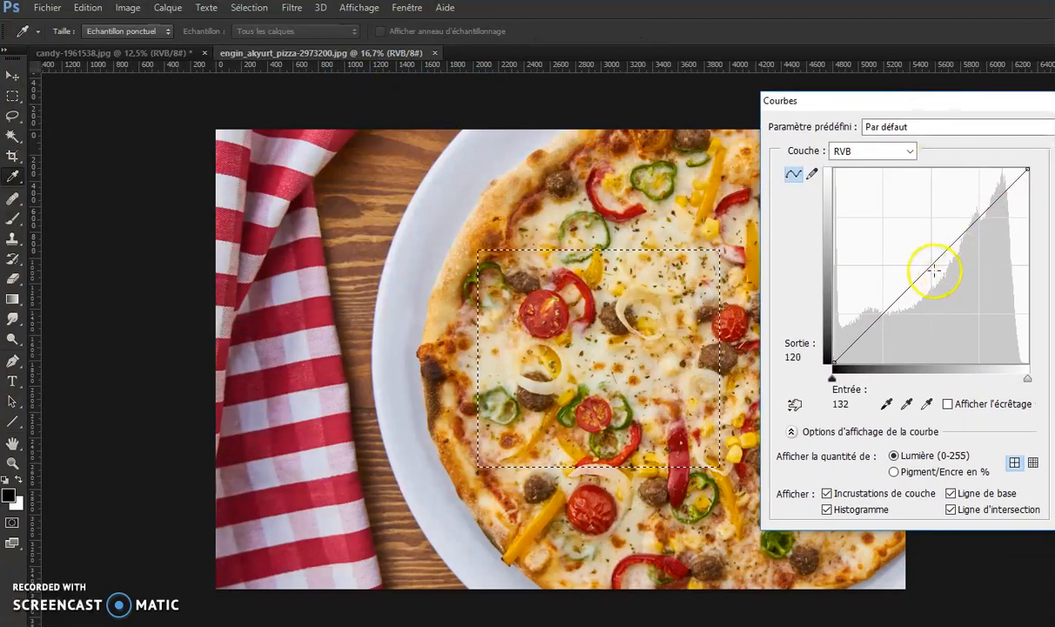
left_click_drag(931, 266, 966, 291)
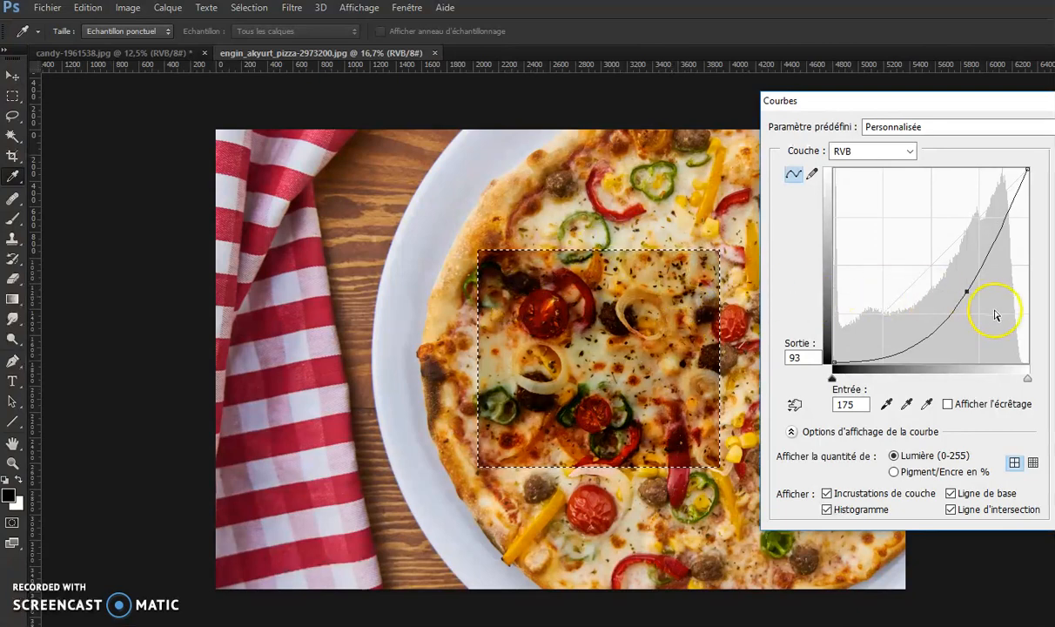
mouse_move(965, 290)
left_mouse_down()
mouse_move(921, 228)
mouse_move(965, 285)
left_mouse_up()
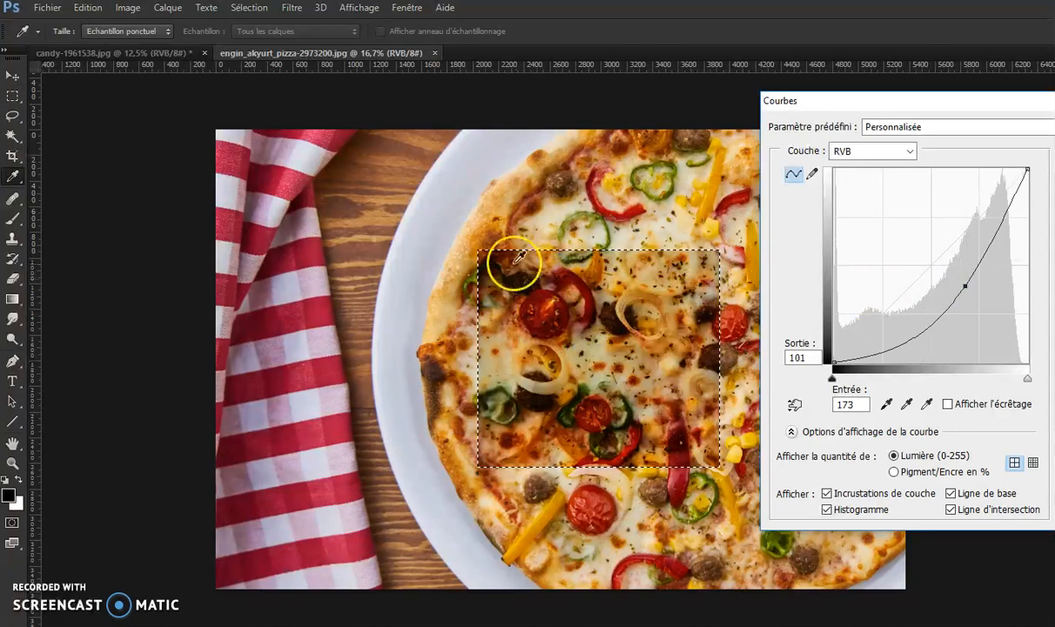
left_click_drag(987, 100, 734, 85)
left_click(897, 134)
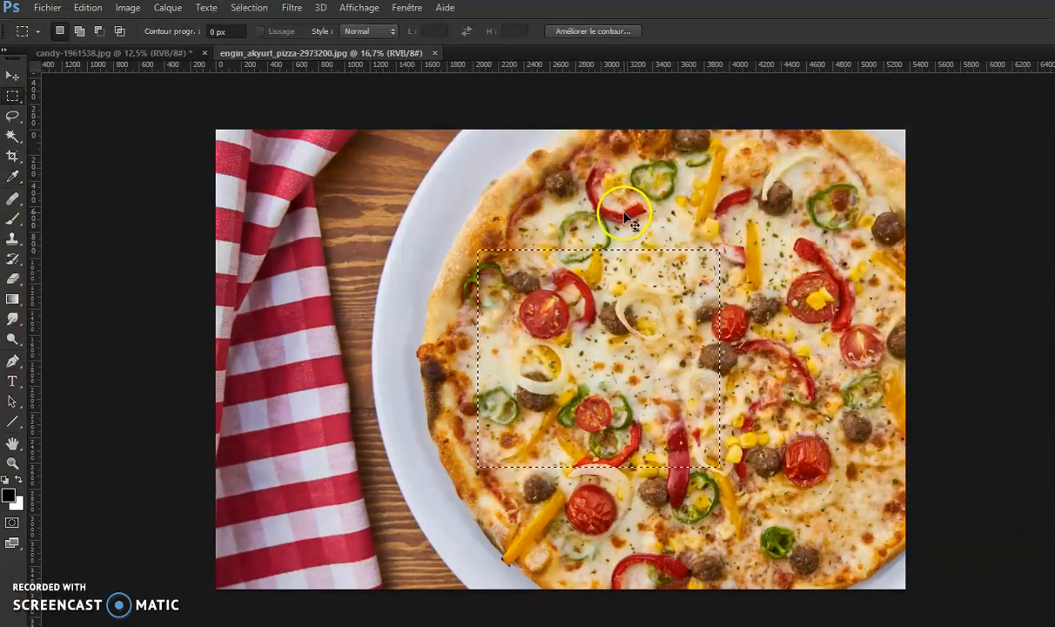
left_click(594, 206)
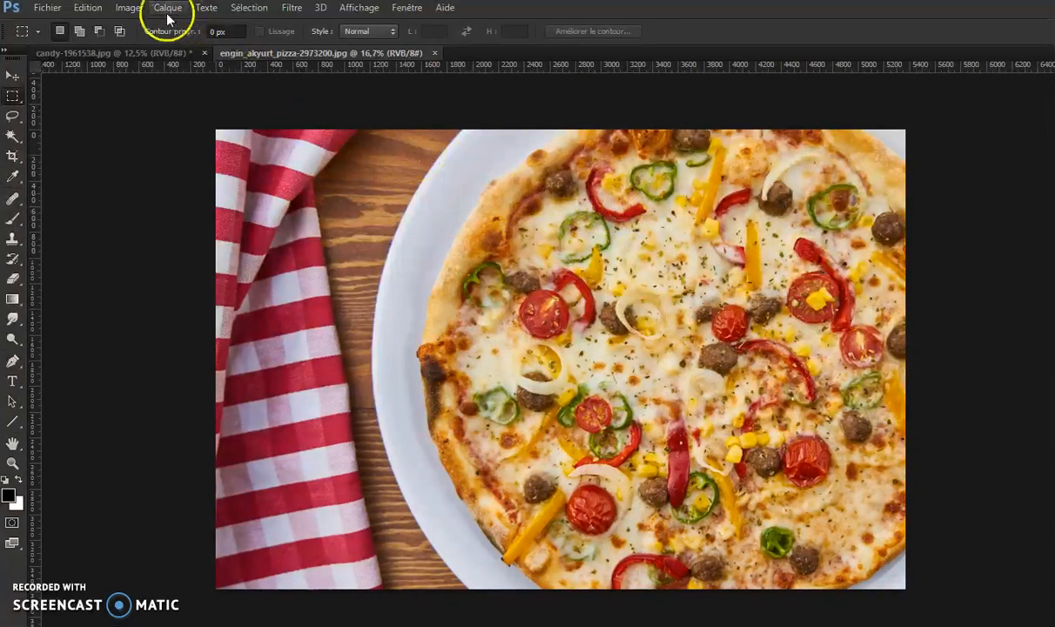
Start a Selective Color (Correction sélective) adjustment on the whole image, targeting the Rouges range.
left_click(138, 9)
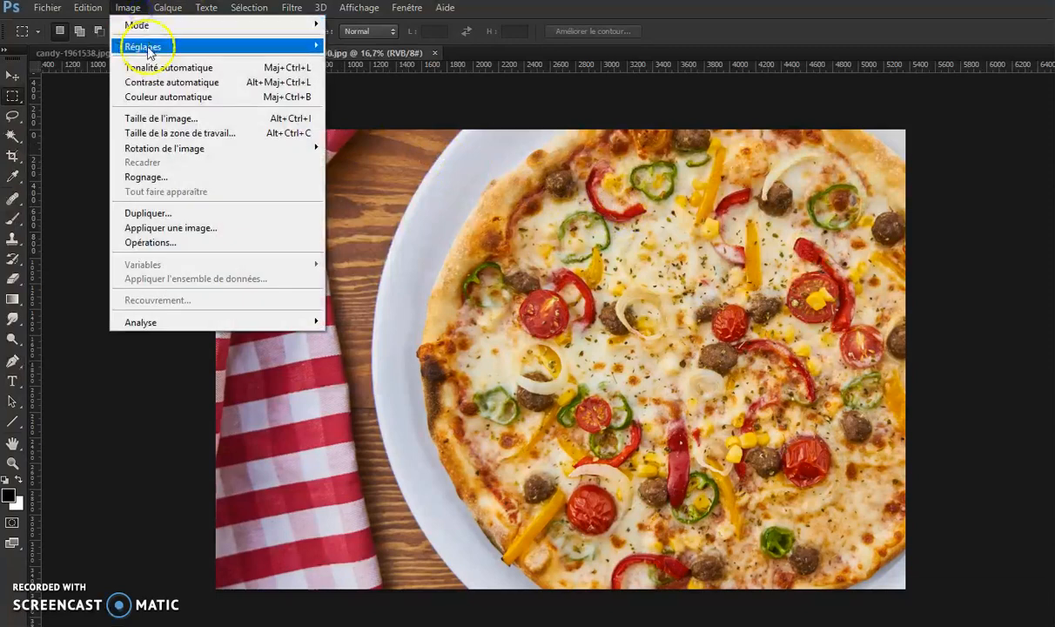
mouse_move(161, 47)
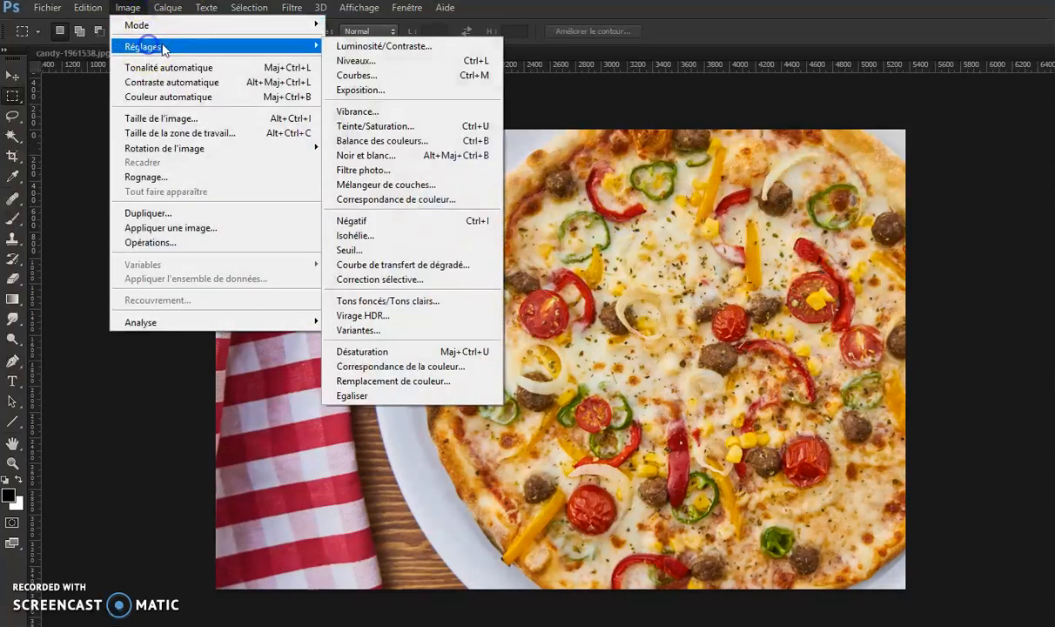
left_click(383, 280)
left_click_drag(718, 110, 837, 103)
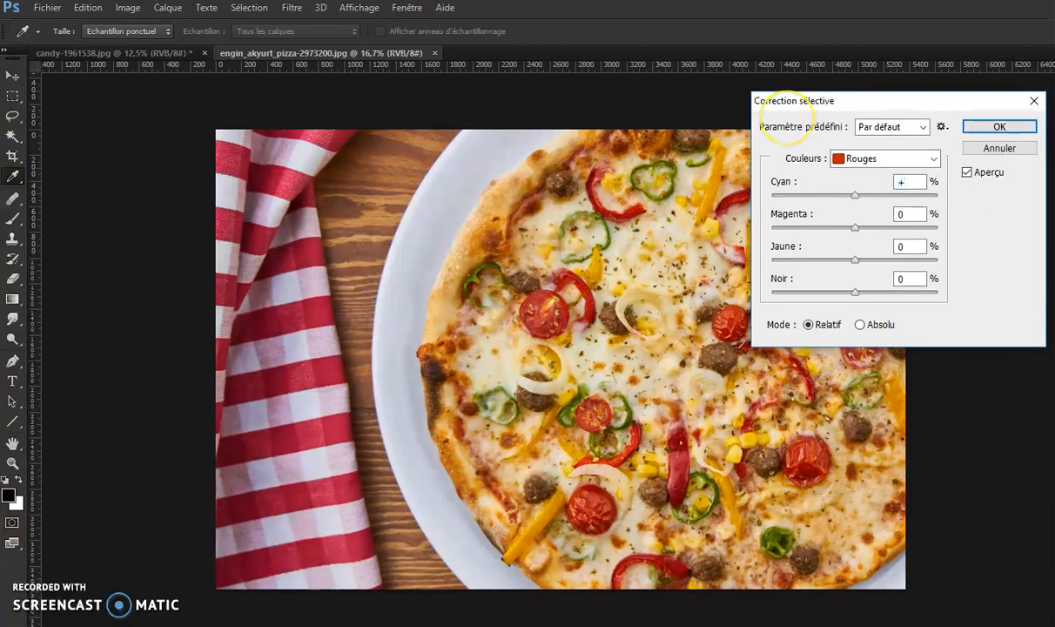
key("ctrl+plus")
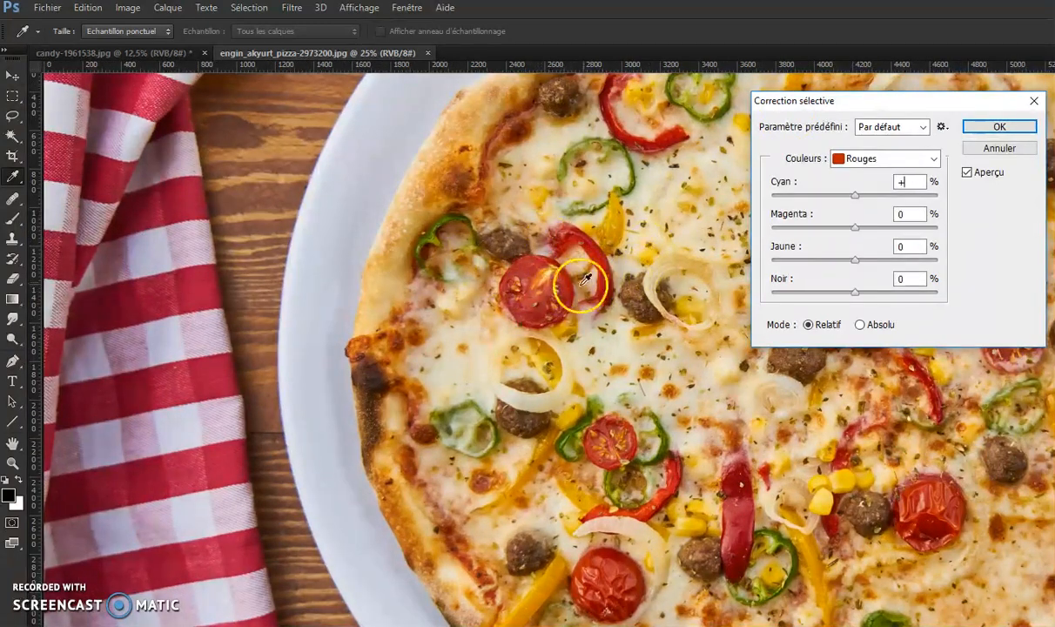
left_click_drag(584, 318, 308, 276)
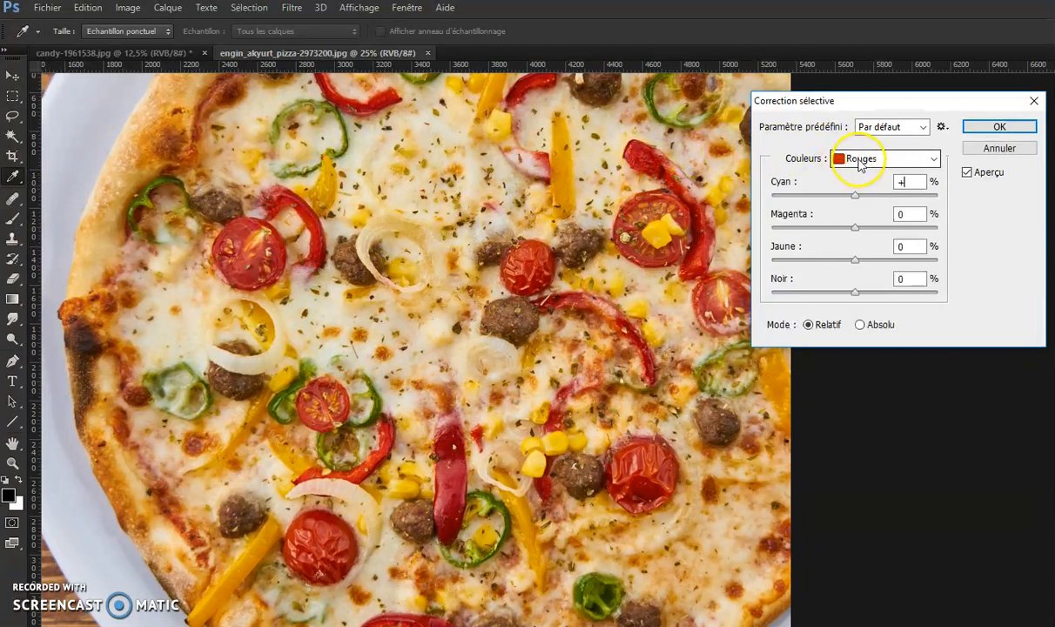
left_click(858, 166)
left_click(593, 263)
left_click(882, 161)
left_click(882, 171)
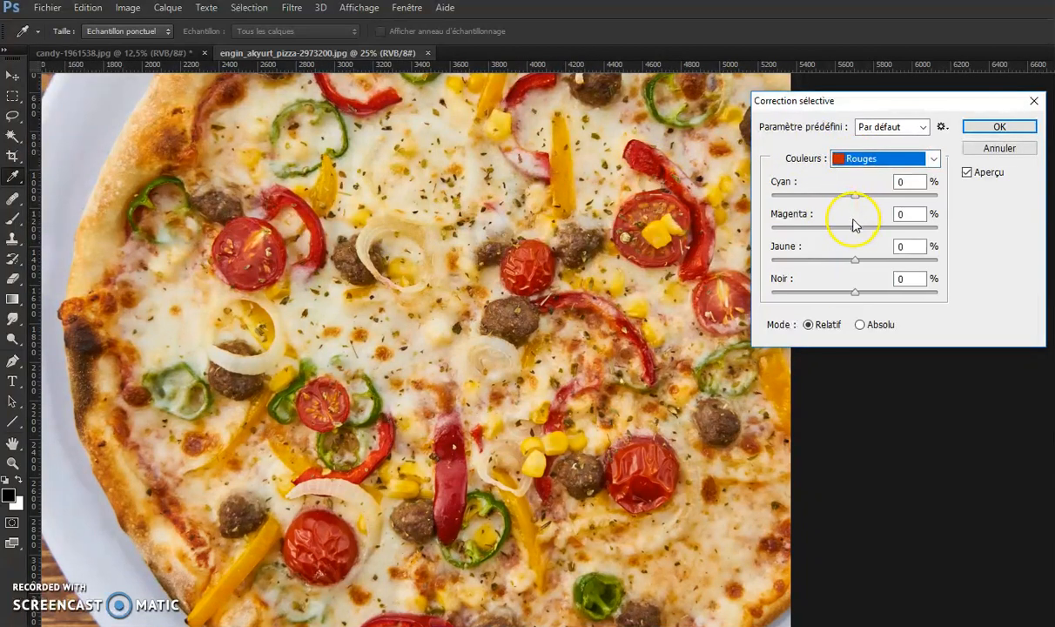
Set Magenta to +75 % and Jaune to +73 % for the Rouges range and apply the correction.
left_click_drag(856, 228, 916, 227)
left_click_drag(909, 260, 909, 262)
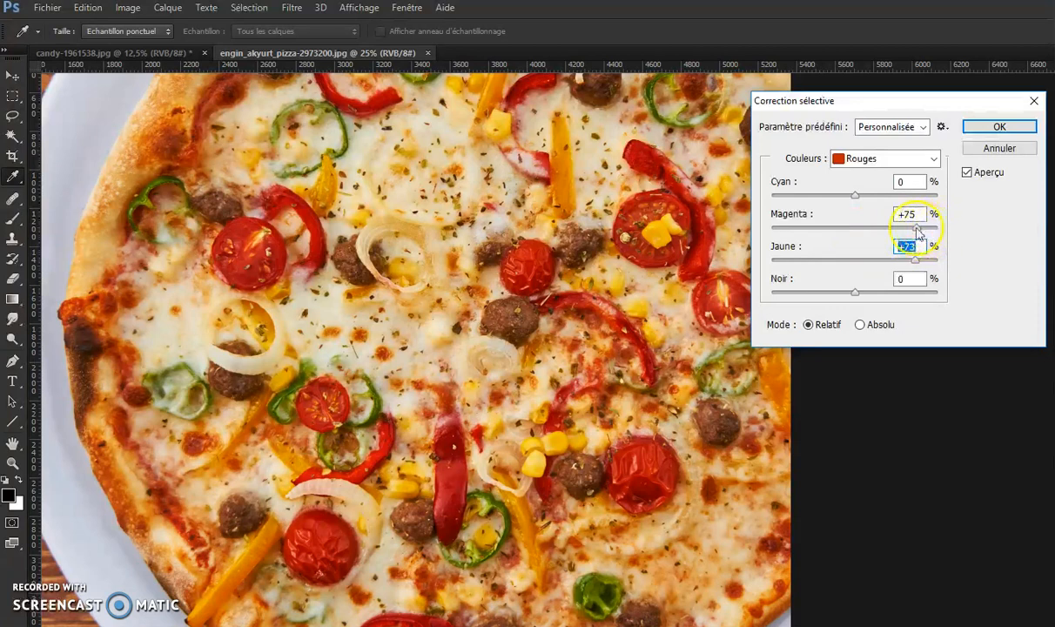
left_click(995, 129)
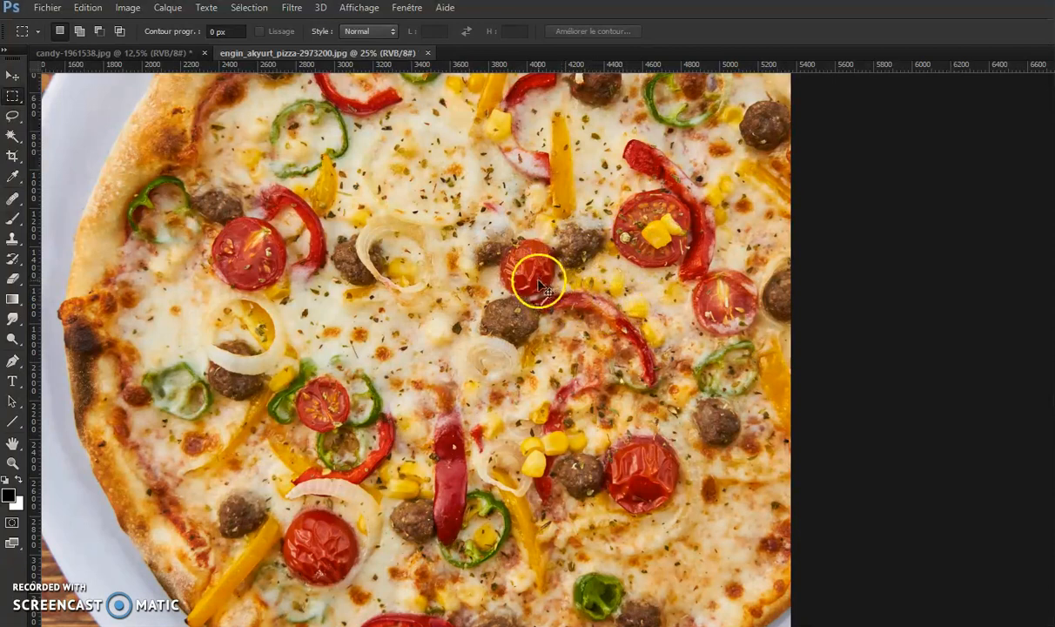
key("ctrl+shift+l")
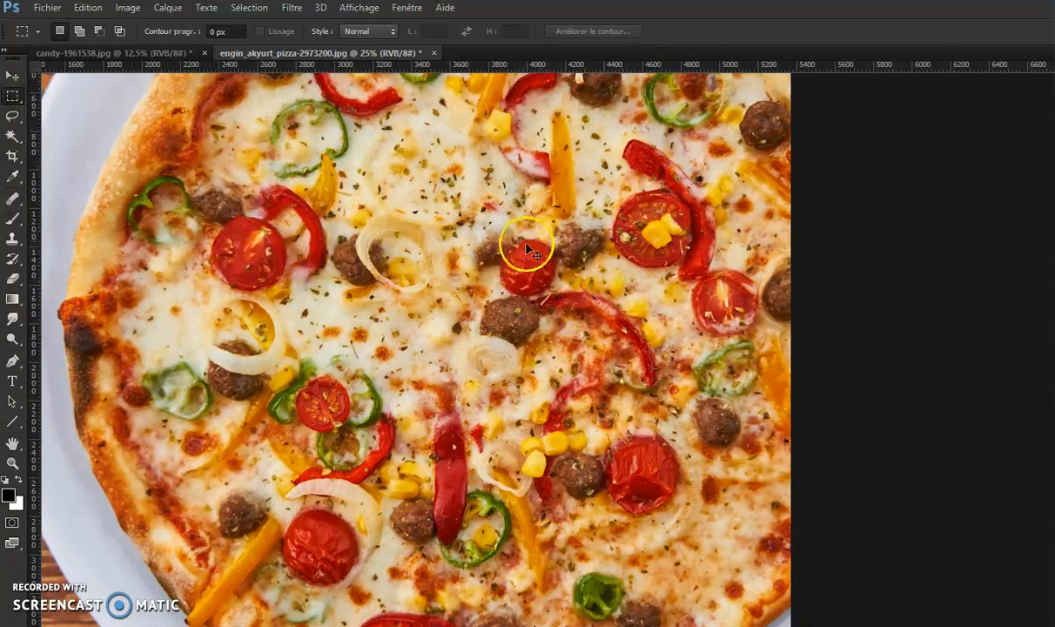
Start another Selective Color adjustment and set Cyan to +34 % and Jaune to +78 % for the Verts range.
left_click(127, 8)
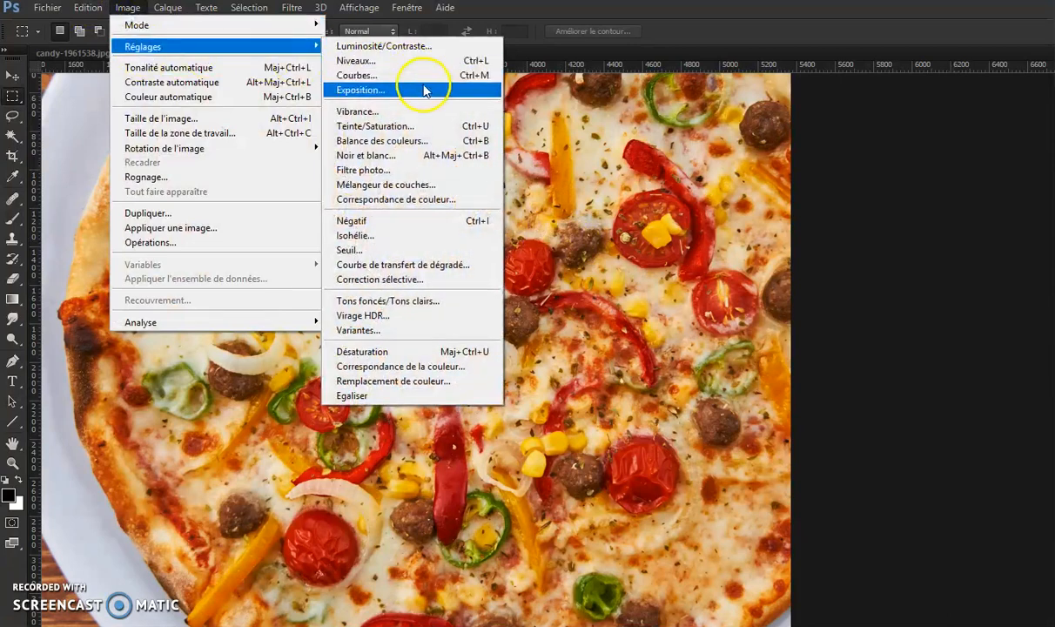
left_click(398, 279)
left_click(898, 160)
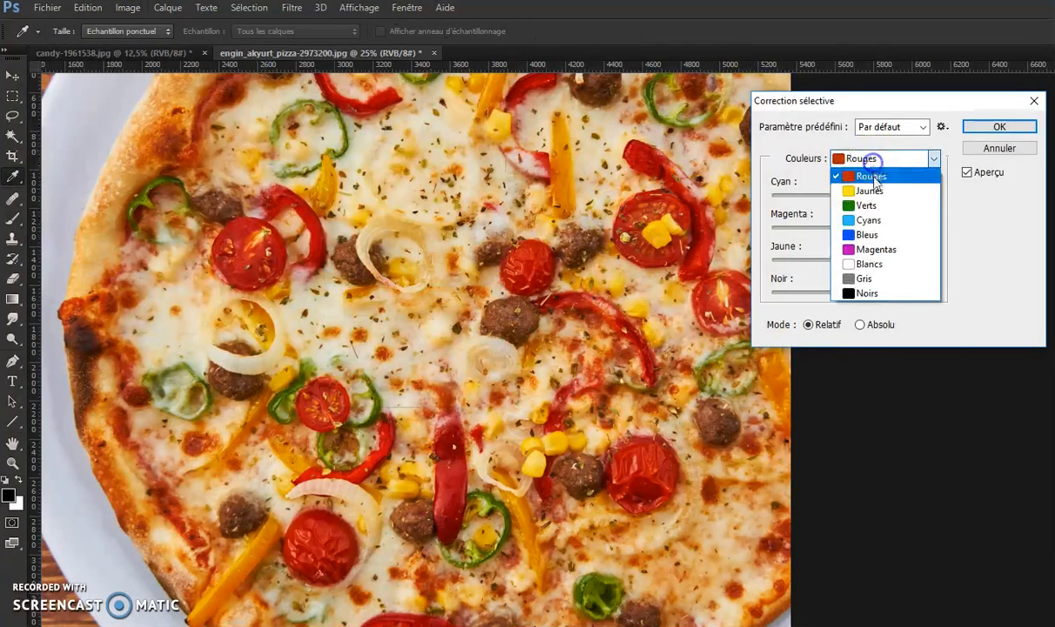
left_click(867, 206)
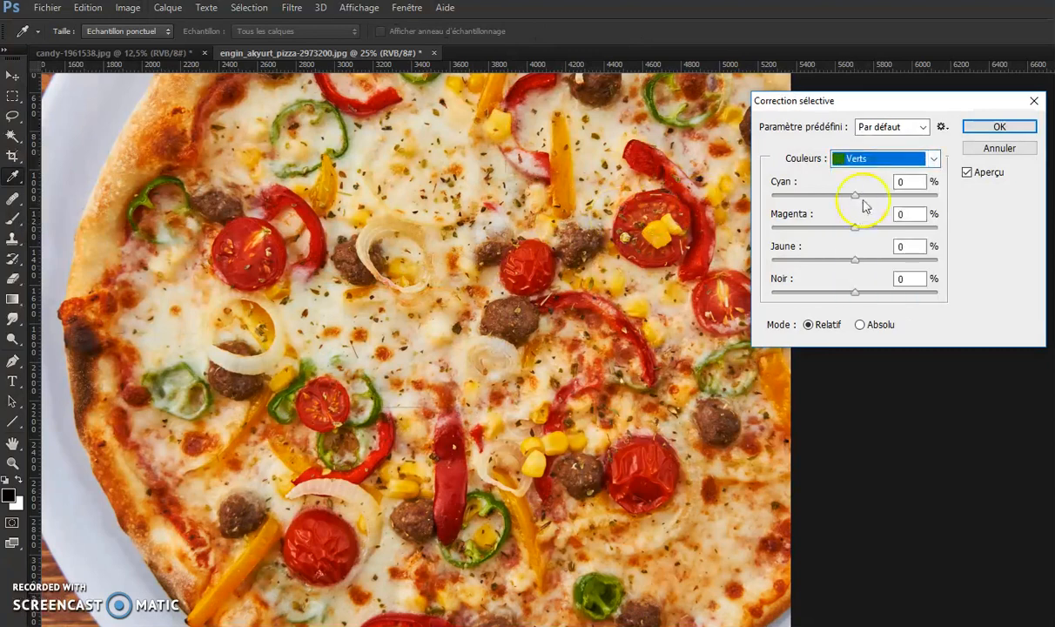
left_click_drag(856, 198, 886, 199)
left_click_drag(857, 261, 896, 261)
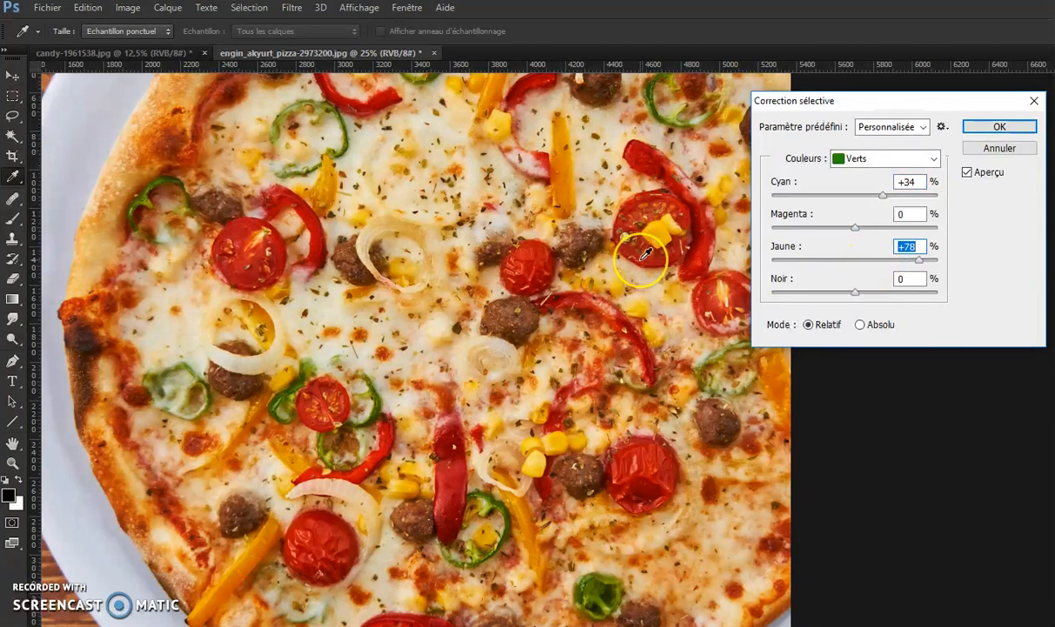
Try Cyan amounts of +49 %, -1 %, -89 % and +4 % on the Jaunes range.
key("ctrl+minus")
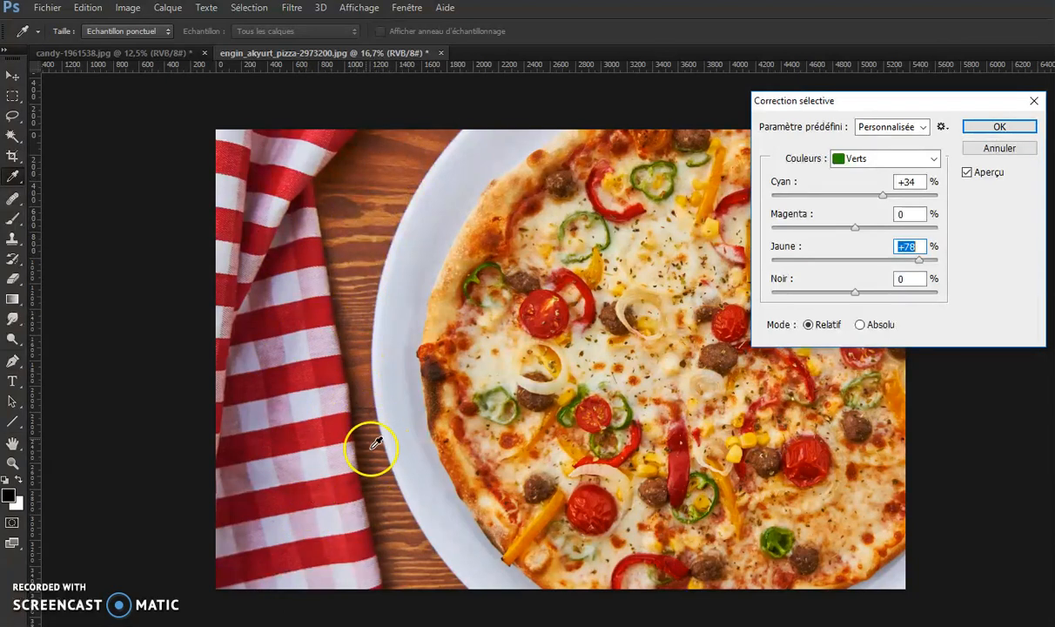
left_click_drag(811, 100, 155, 120)
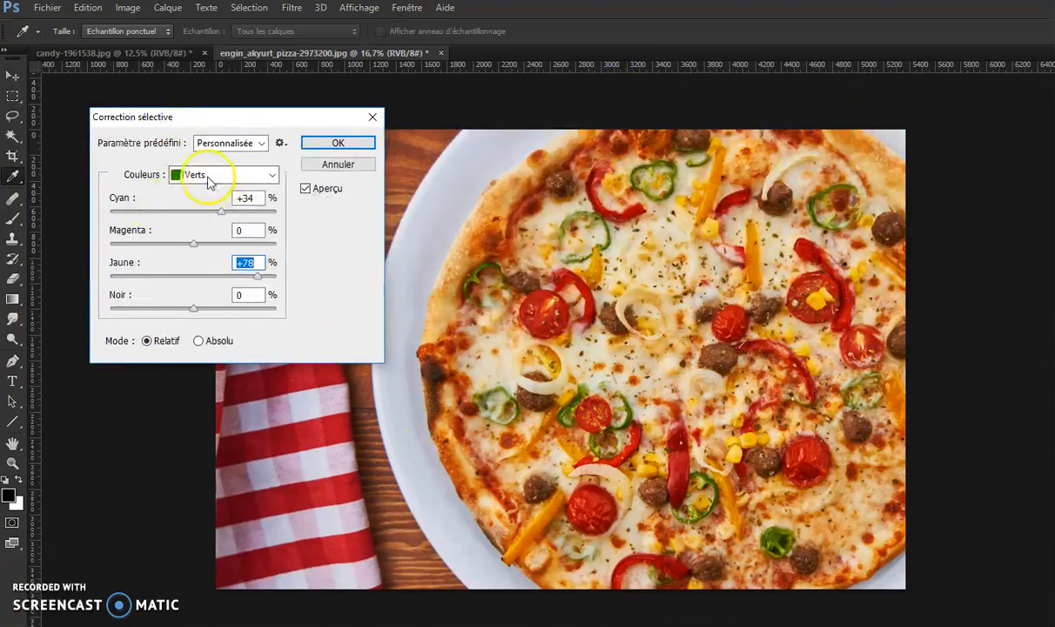
left_click(211, 180)
left_click(209, 206)
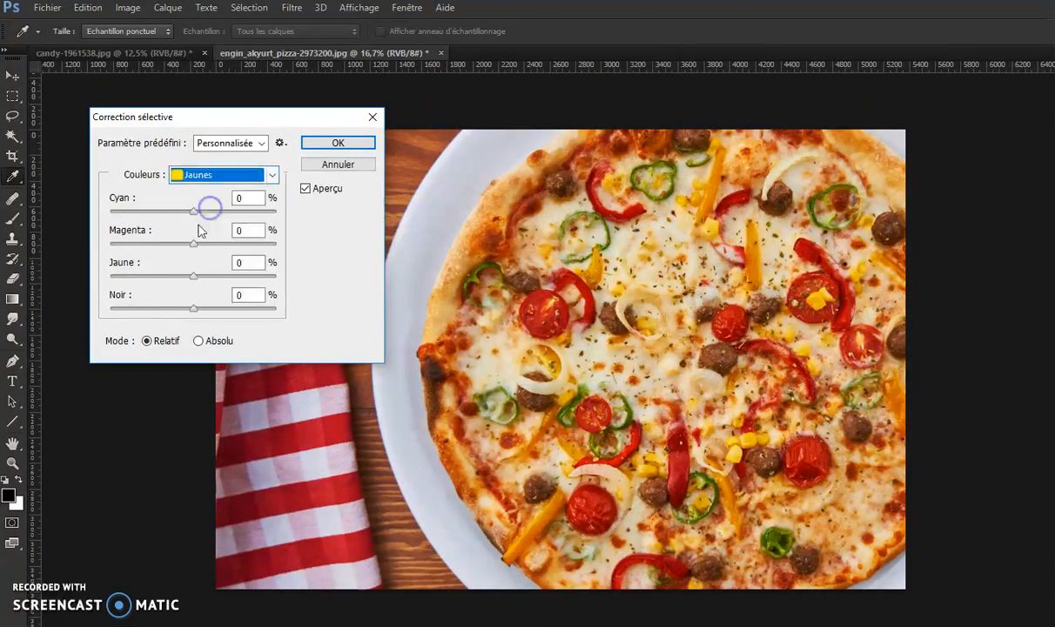
left_click_drag(192, 218, 224, 214)
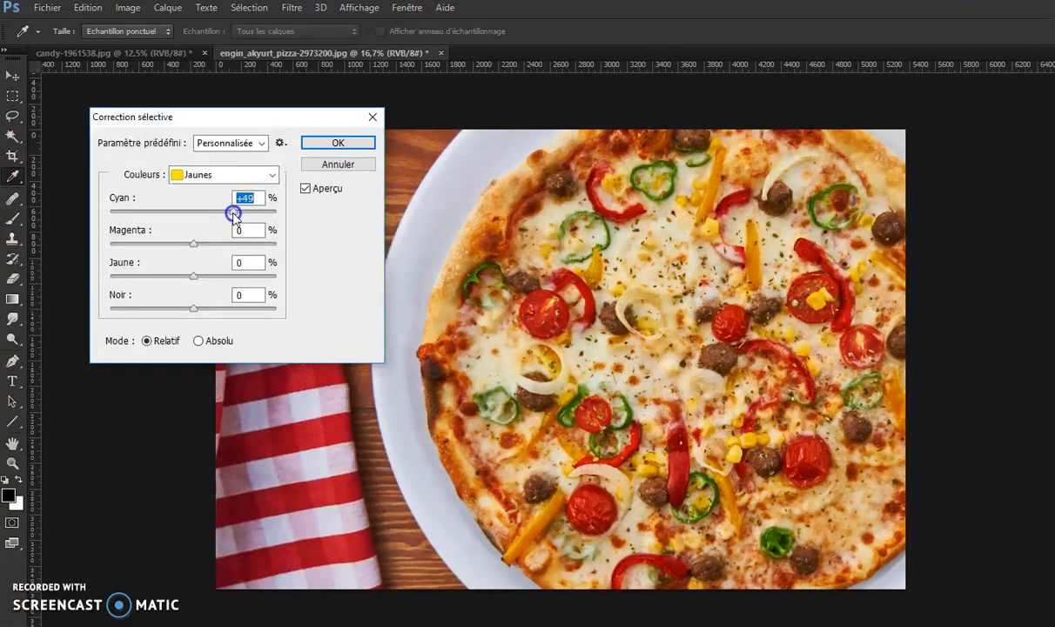
left_click_drag(224, 218, 190, 219)
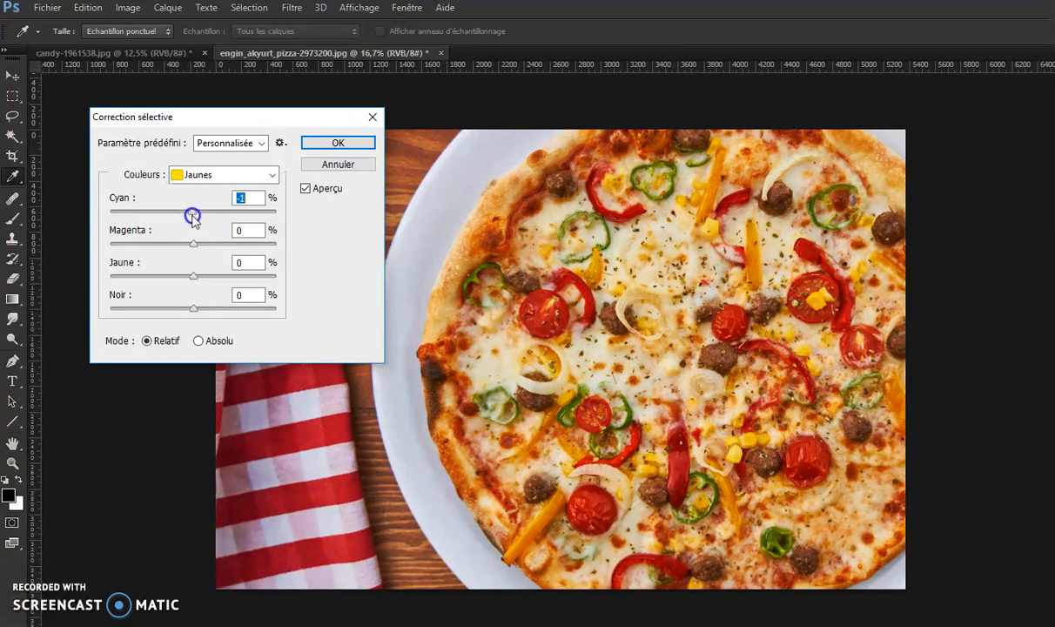
left_click_drag(195, 219, 121, 217)
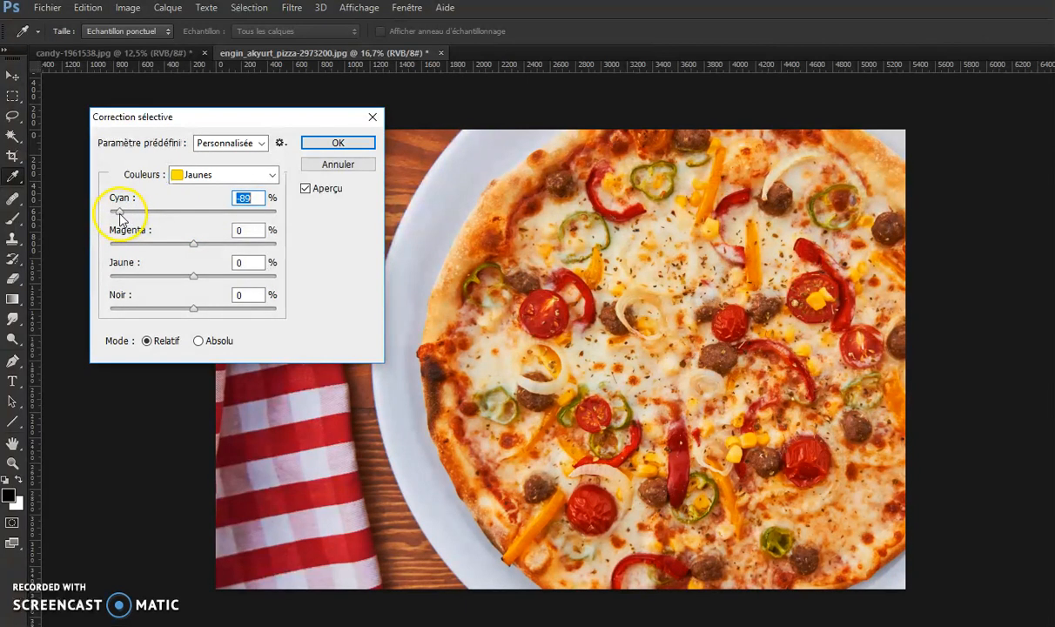
left_click_drag(121, 215, 200, 213)
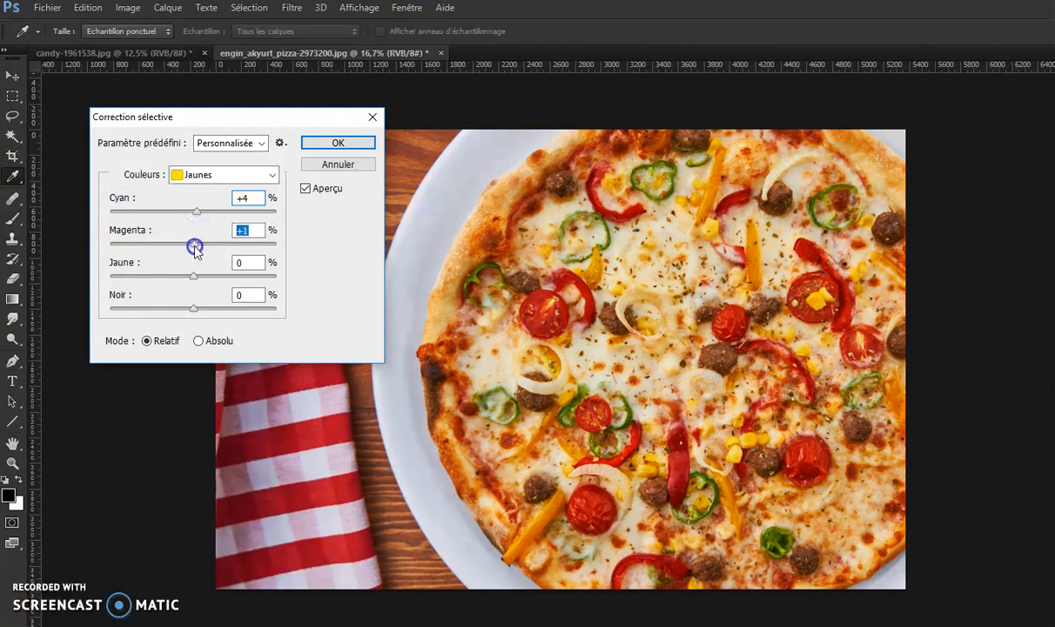
Try Magenta amounts of -97 % and +3 % on the Jaunes range, with Jaune at +1 %.
left_click_drag(197, 250, 121, 249)
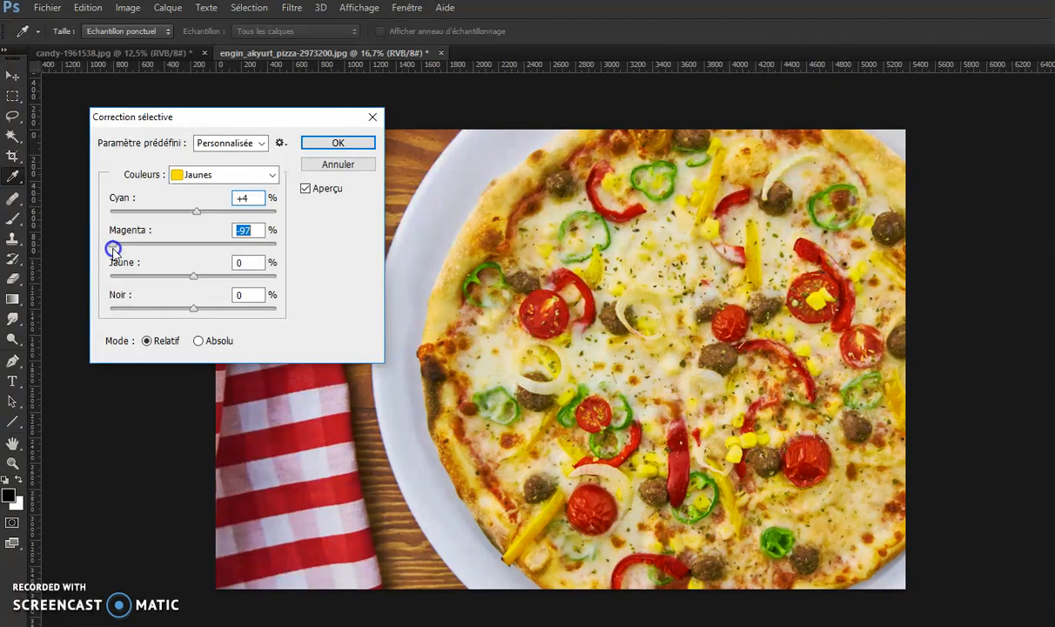
left_click_drag(107, 250, 201, 250)
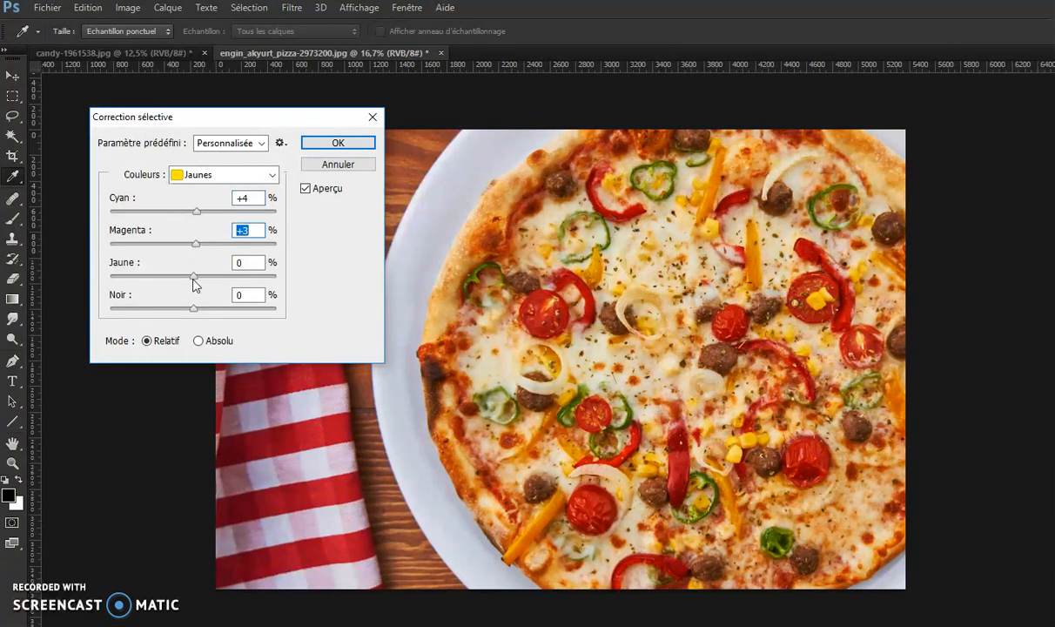
mouse_move(193, 280)
left_mouse_down()
mouse_move(280, 275)
mouse_move(108, 285)
mouse_move(193, 280)
left_mouse_up()
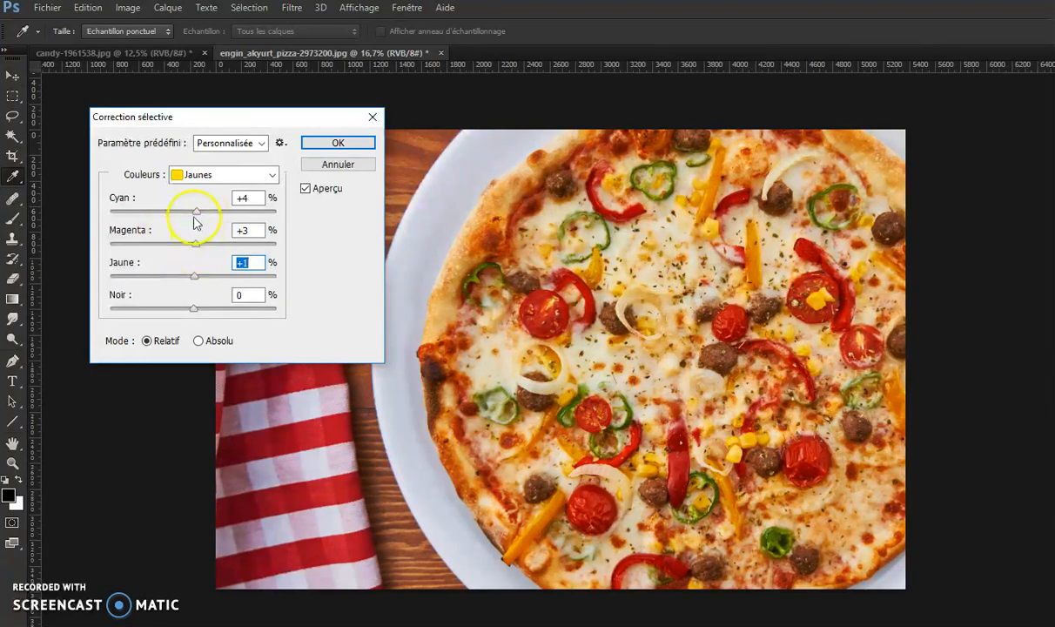
Reset Cyan, Magenta and Jaune to 0 % for the Jaunes range.
left_click(197, 214)
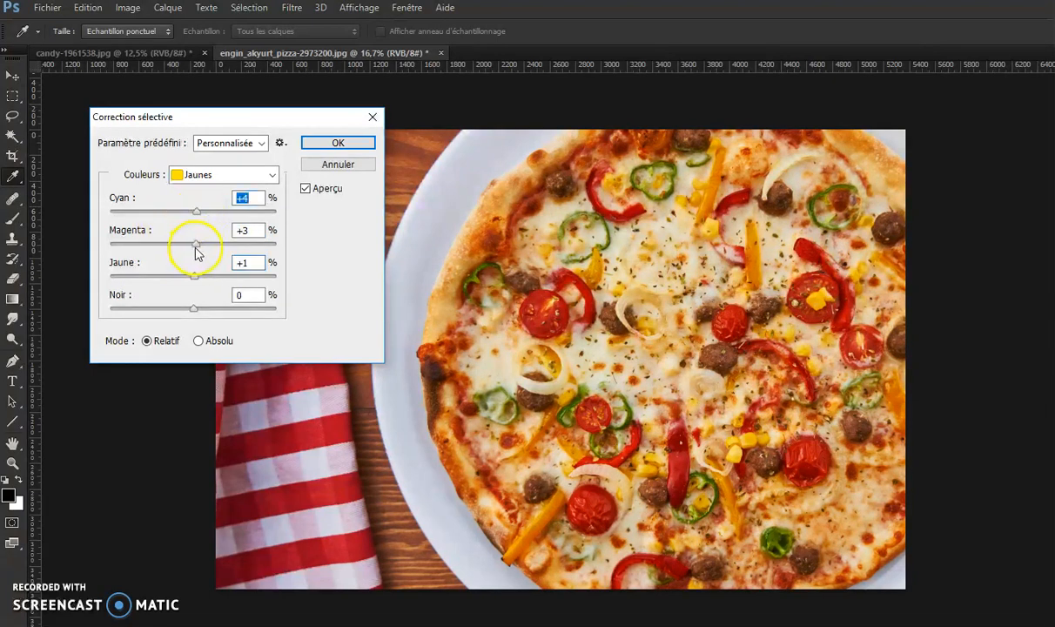
mouse_move(197, 248)
left_mouse_down()
mouse_move(133, 251)
mouse_move(198, 243)
left_mouse_up()
left_click(250, 199)
left_click_drag(250, 199, 207, 206)
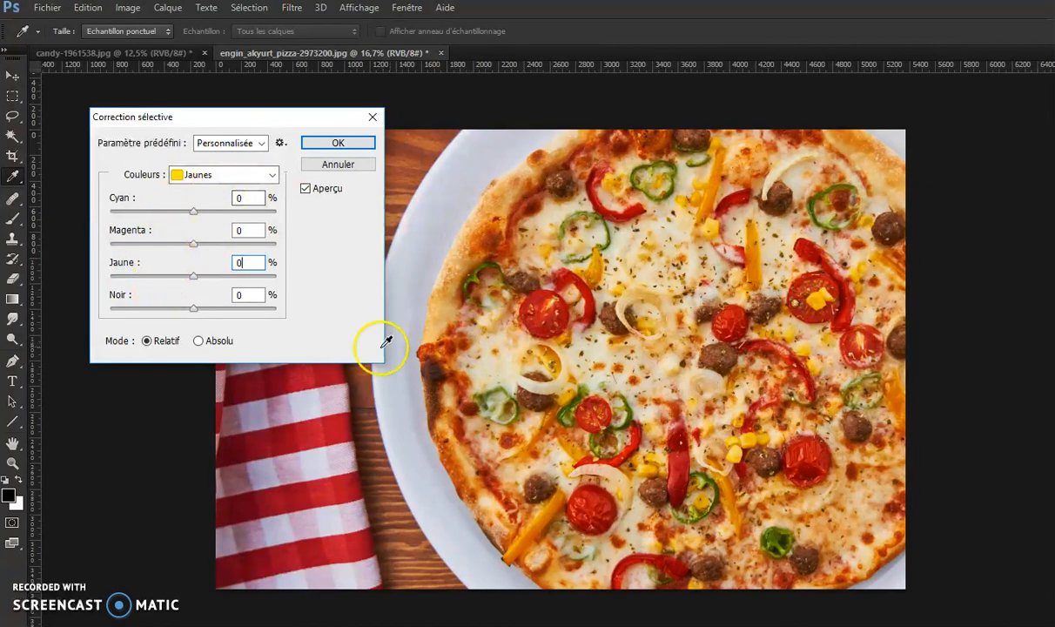
Set Noir to +100 % for the Blancs range and apply the Selective Color correction.
left_click(244, 173)
left_click(242, 280)
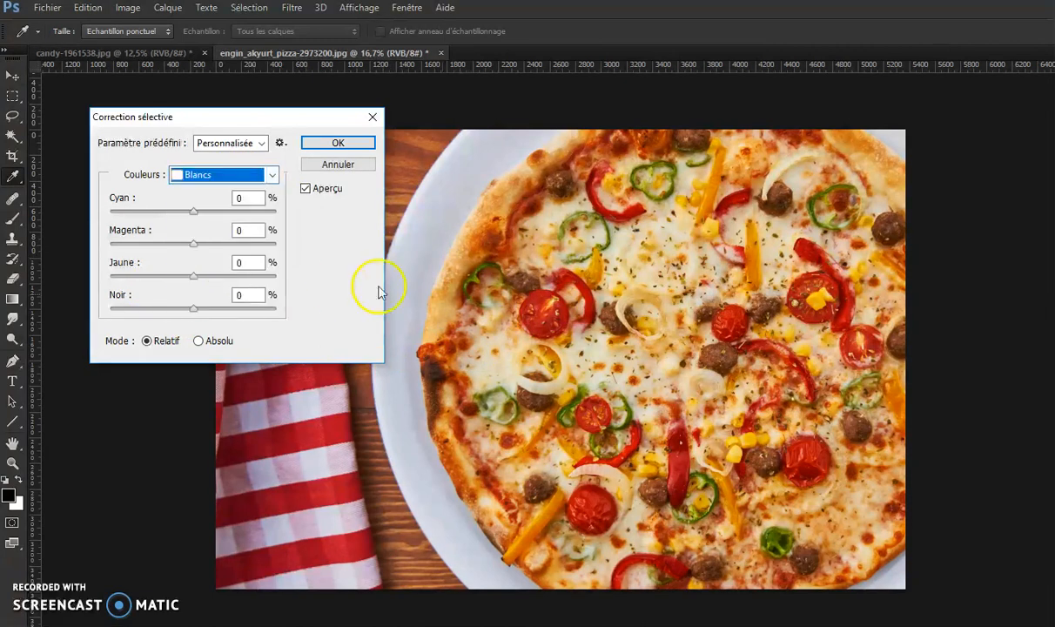
scroll(595, 281, "up", 2)
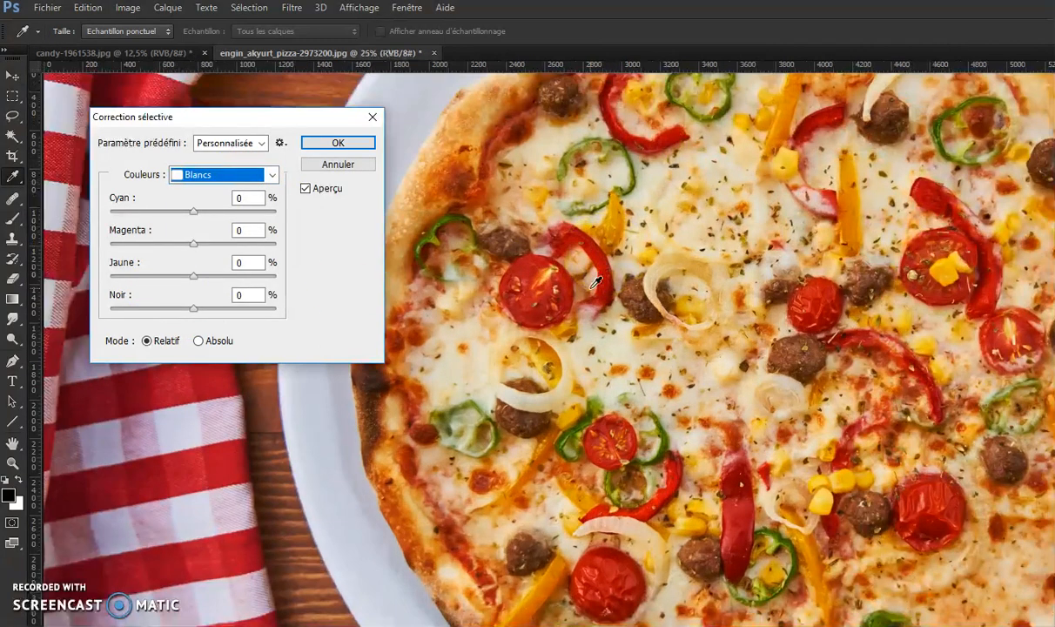
left_click_drag(175, 114, 802, 144)
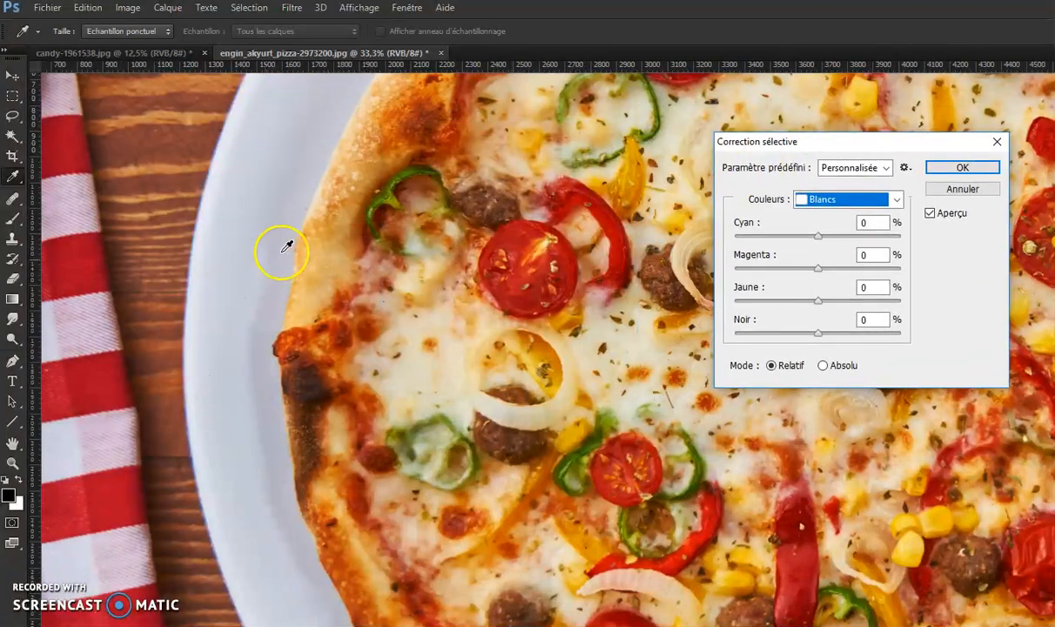
left_click_drag(818, 334, 904, 342)
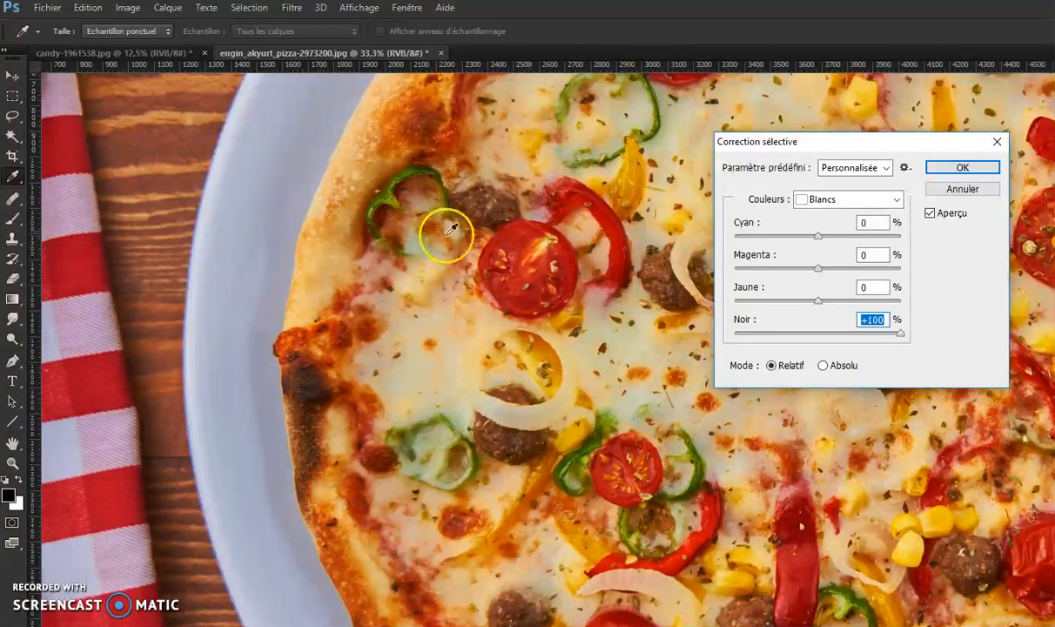
left_click(966, 170)
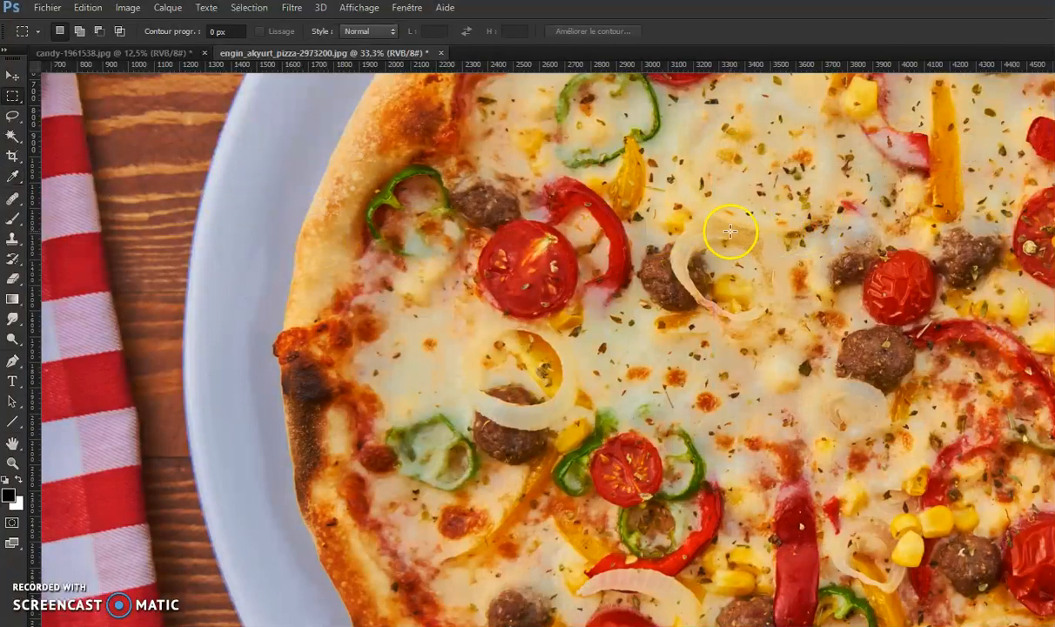
Toggle the last Selective Color correction off and on to compare the whites, and leave it undone.
key("ctrl+z")
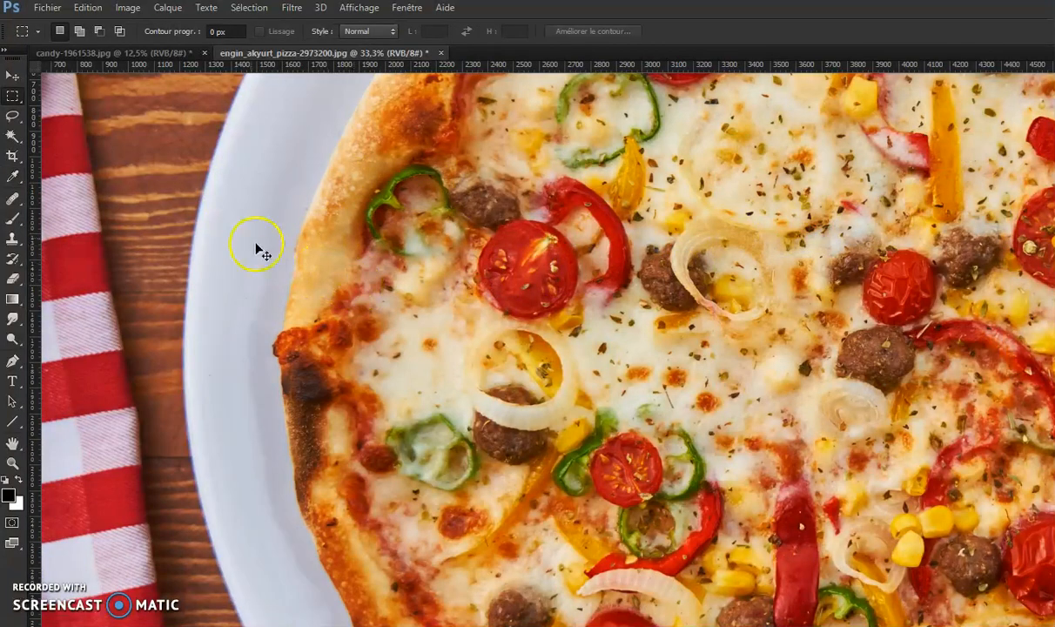
key("ctrl+z")
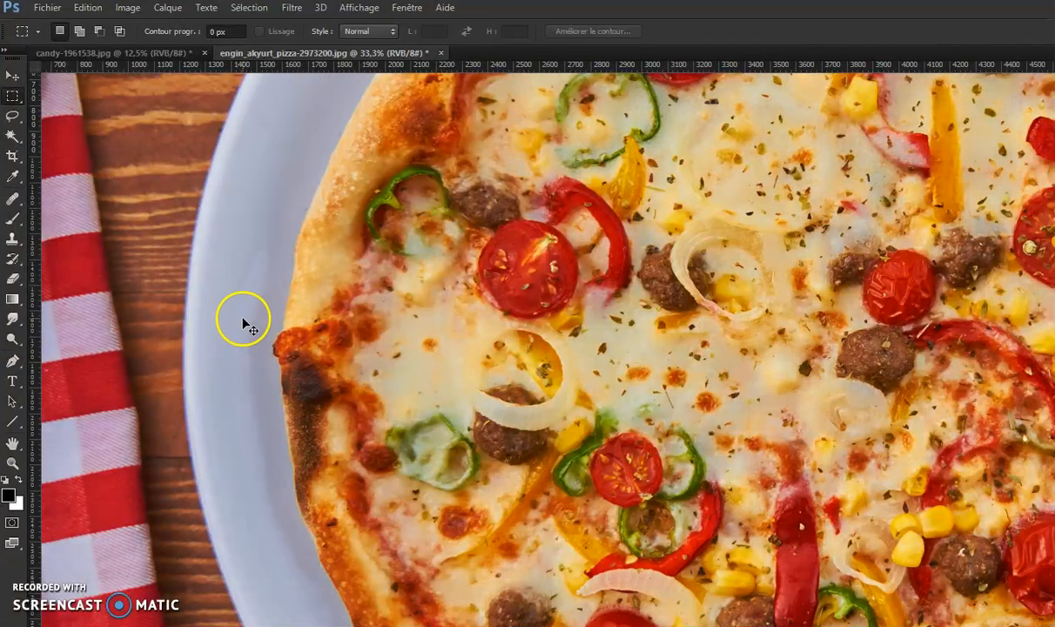
key("ctrl+z")
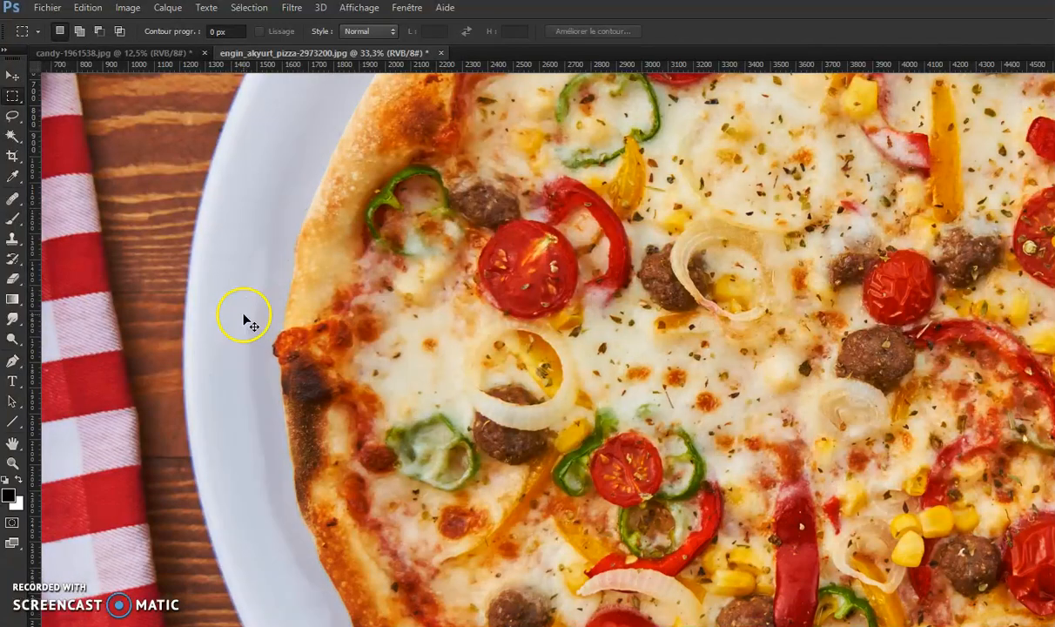
key("ctrl+z")
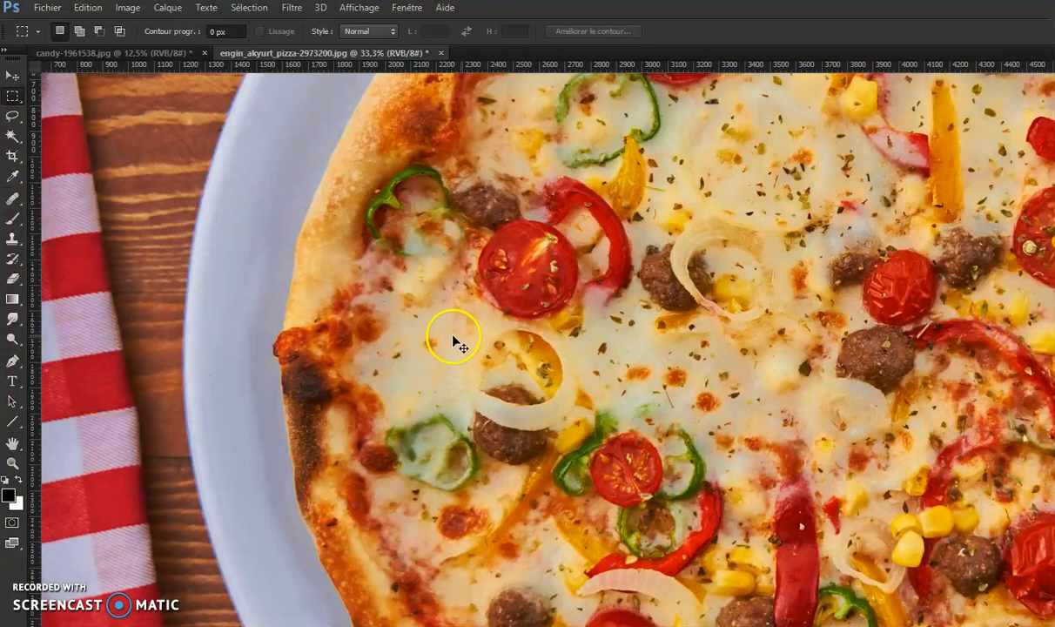
key("ctrl+z")
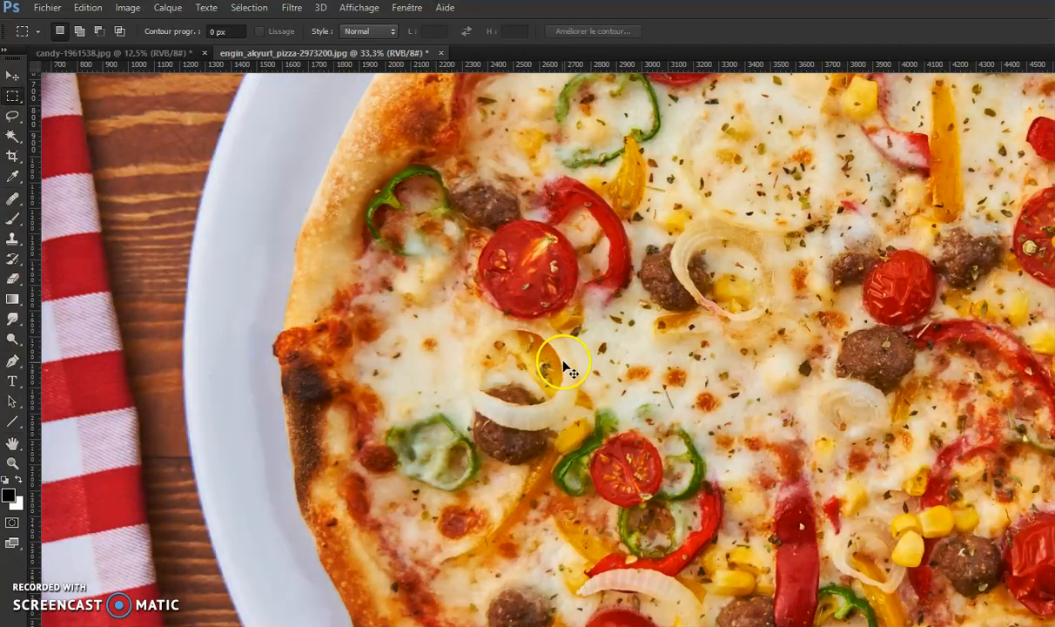
key("ctrl+0")
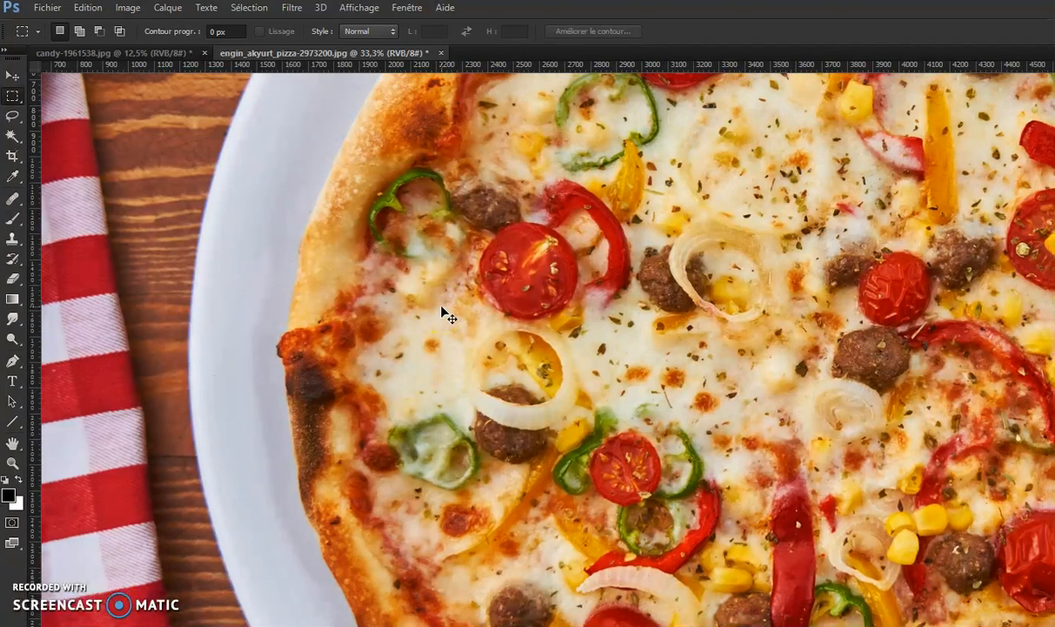
Start another Selective Color adjustment, choose the Absolu mode, and raise Cyan and Magenta for the Cyans range.
left_click(128, 8)
mouse_move(172, 51)
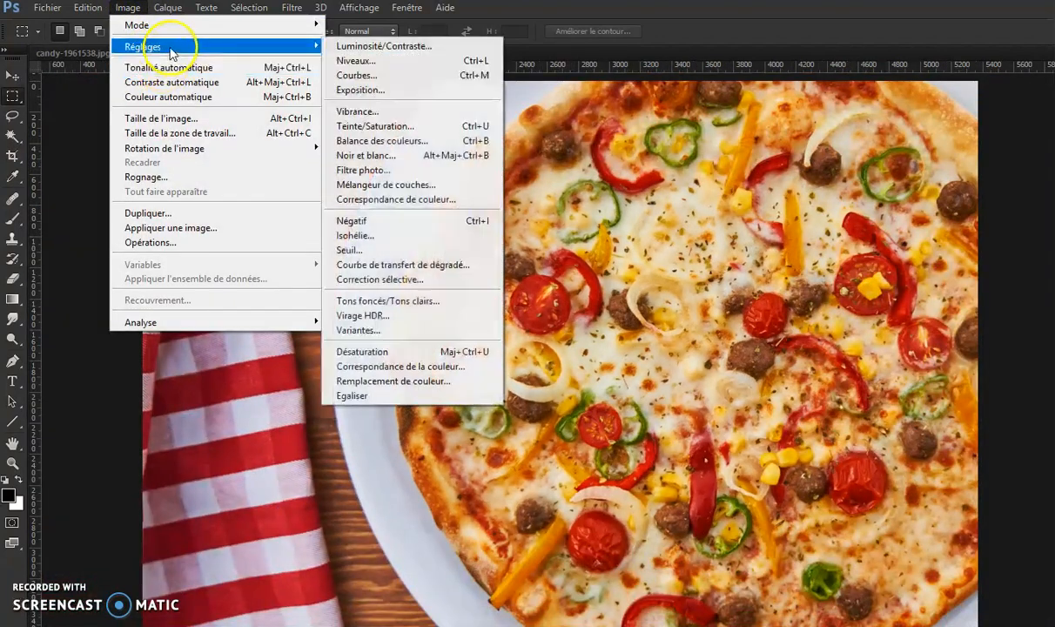
left_click(393, 278)
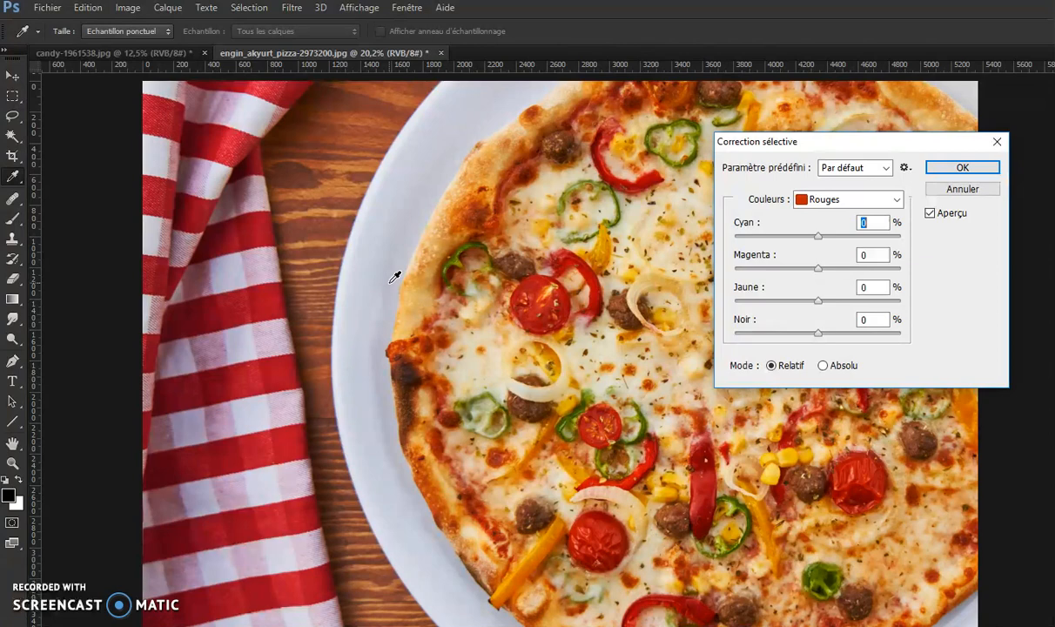
left_click(833, 200)
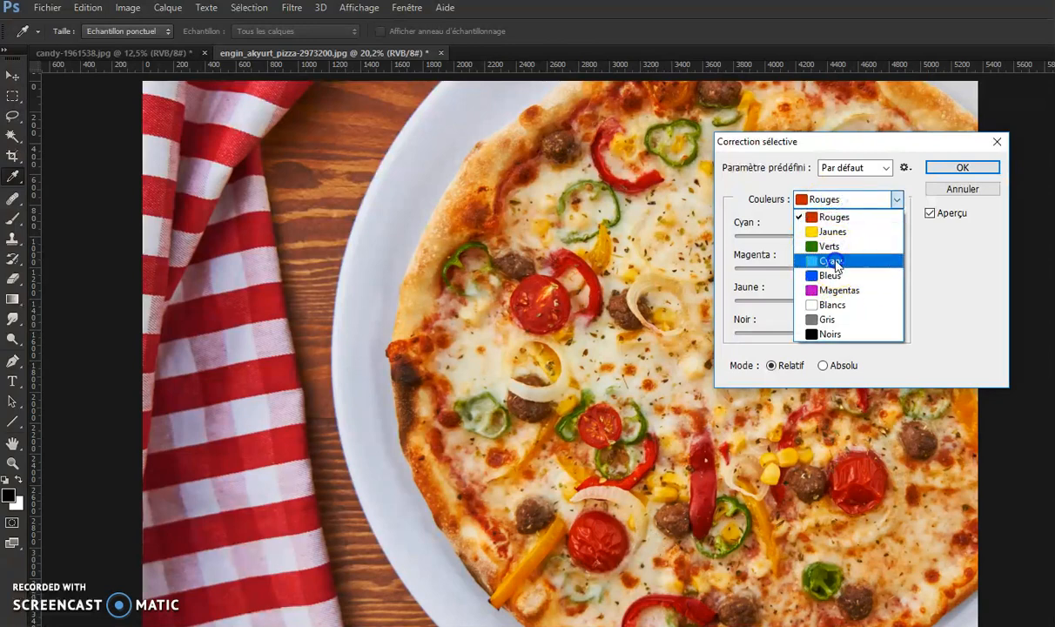
left_click(836, 261)
mouse_move(815, 237)
left_mouse_down()
mouse_move(859, 241)
mouse_move(813, 247)
left_mouse_up()
left_click(823, 366)
left_click_drag(818, 243, 892, 228)
left_click_drag(817, 269, 883, 271)
Set Jaune to +10 % for the Blancs range and switch the correction mode to Relatif.
left_click(842, 203)
left_click(825, 304)
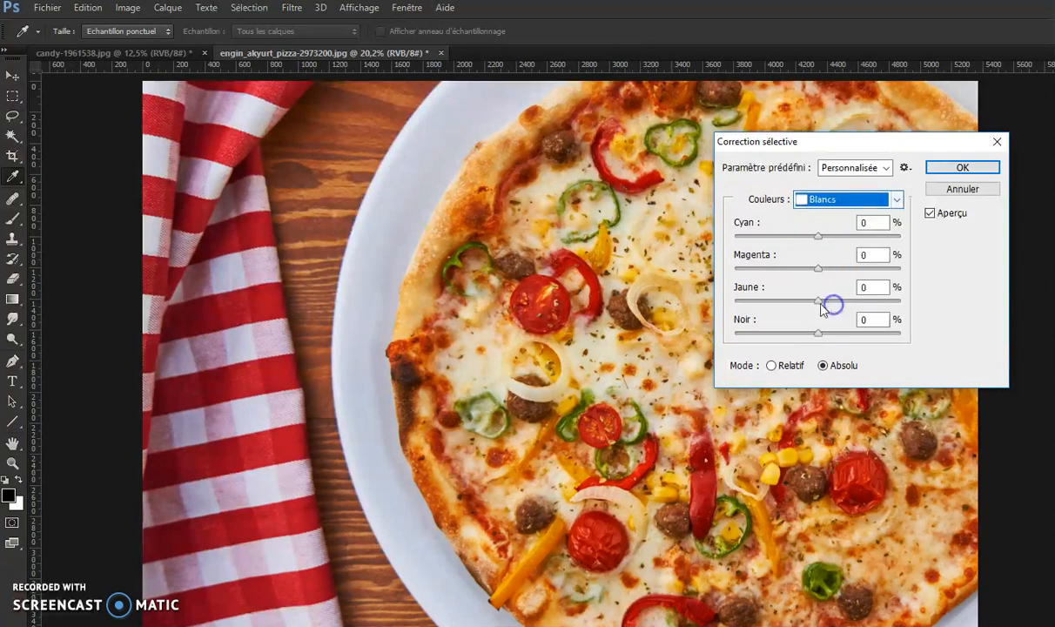
mouse_move(819, 302)
left_mouse_down()
mouse_move(897, 298)
mouse_move(823, 301)
left_mouse_up()
left_click(772, 367)
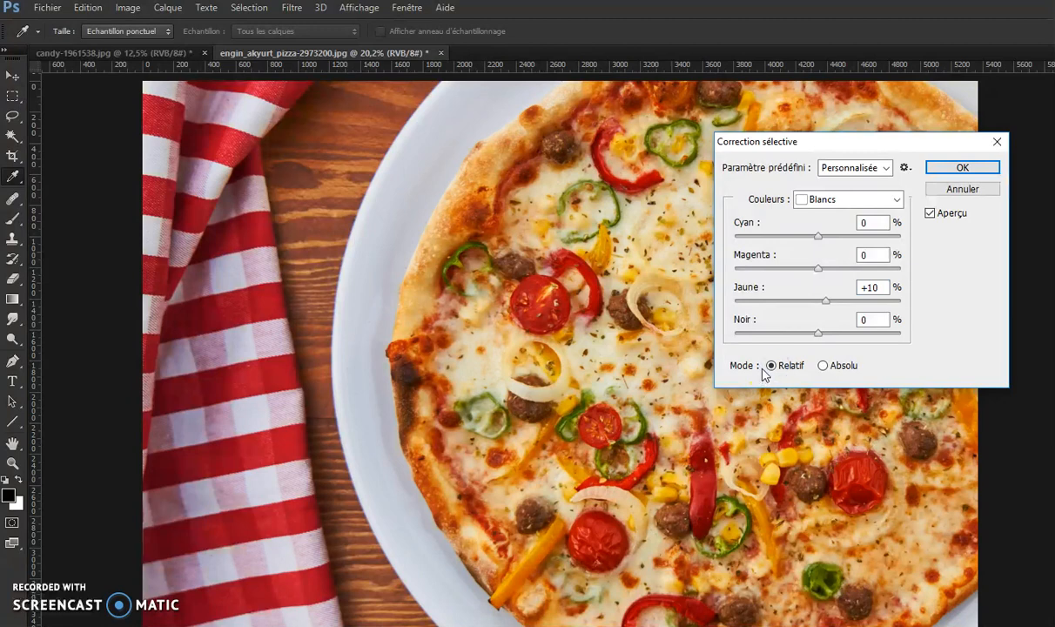
Set Magenta to +98 % and Jaune to +86 % for the Rouges range, and apply the correction.
left_click(832, 199)
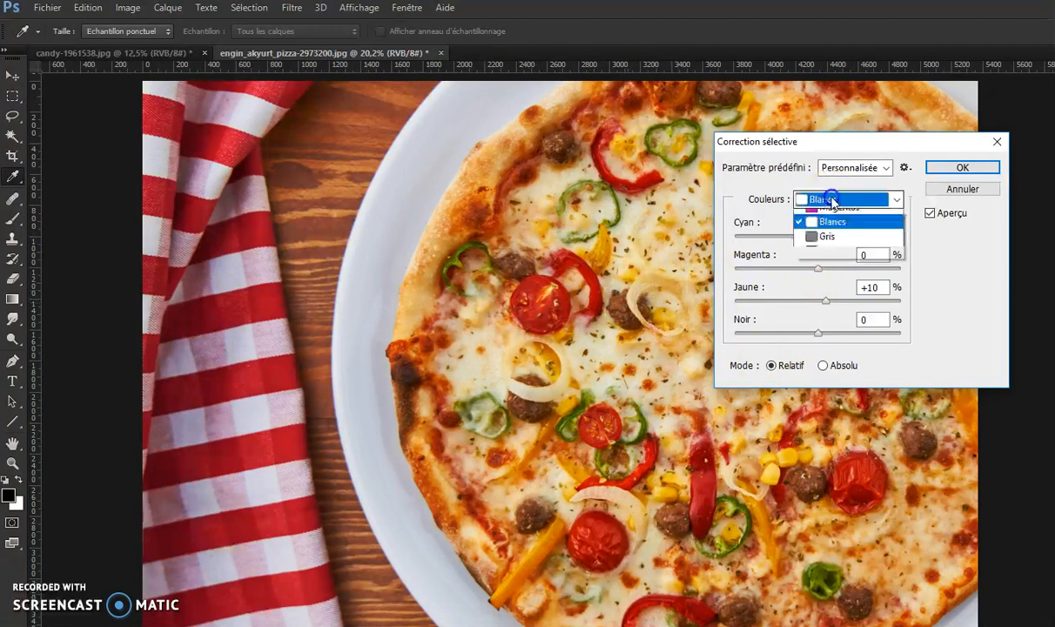
left_click(834, 217)
left_click_drag(818, 268, 897, 270)
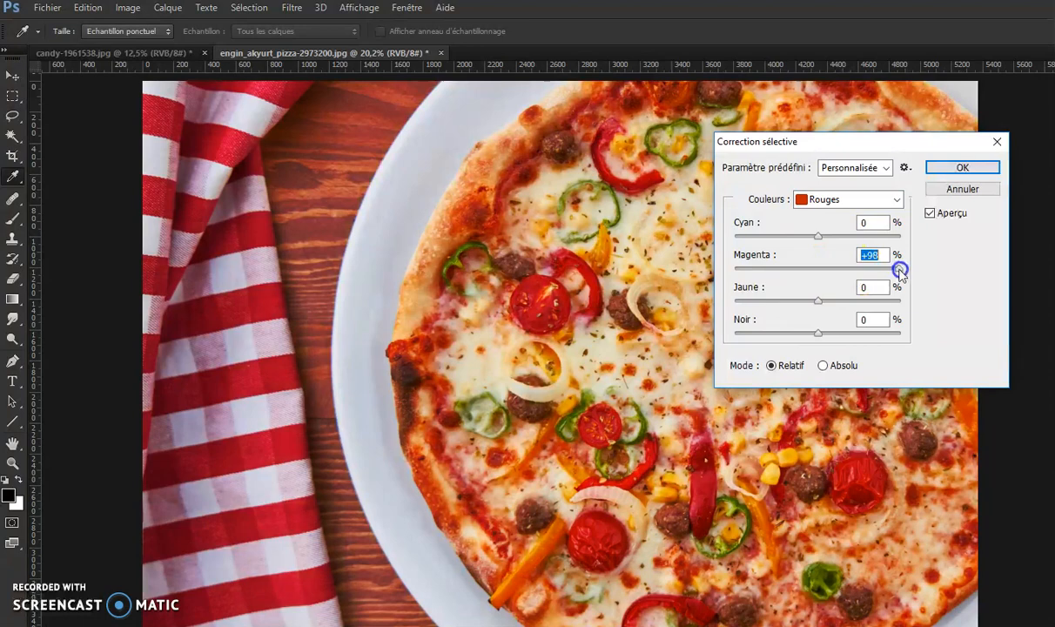
left_click_drag(819, 299, 846, 304)
left_click(961, 167)
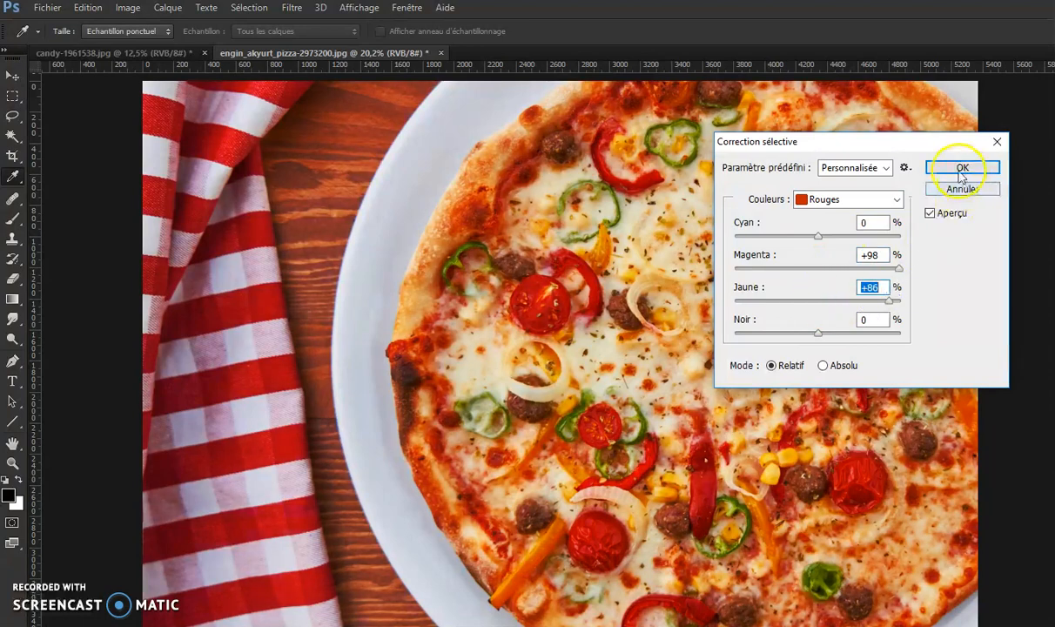
Examine the corrected reds up close around the tomato slice and onion rings, and return to the whole pizza photo.
left_click(412, 350)
scroll(412, 350, "up", 4)
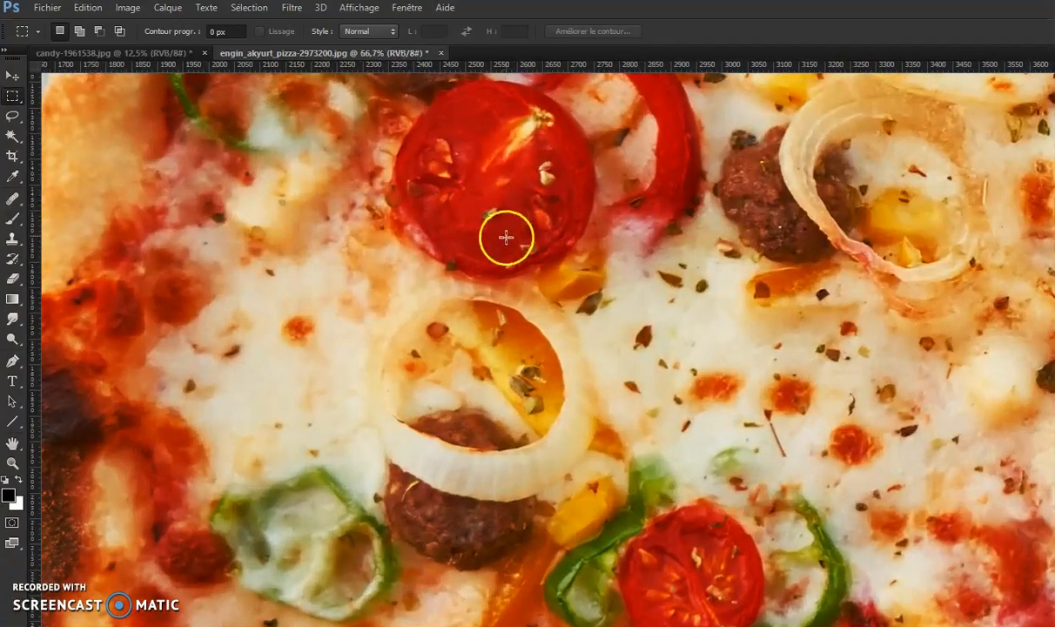
key("space")
left_click_drag(487, 212, 458, 306)
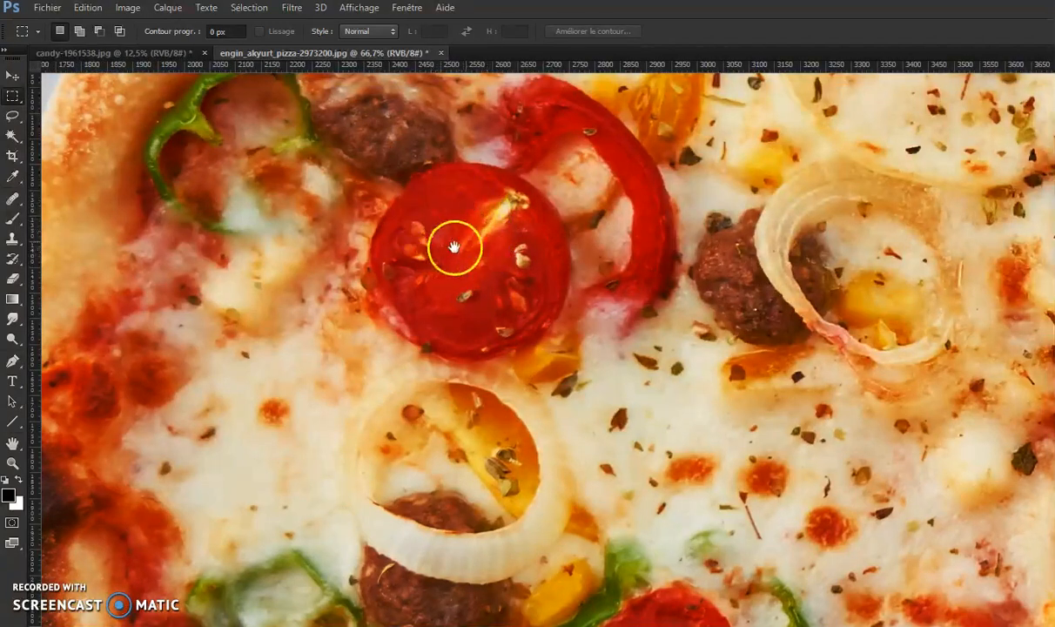
key("ctrl+minus")
key("ctrl+minus")
key("ctrl+minus")
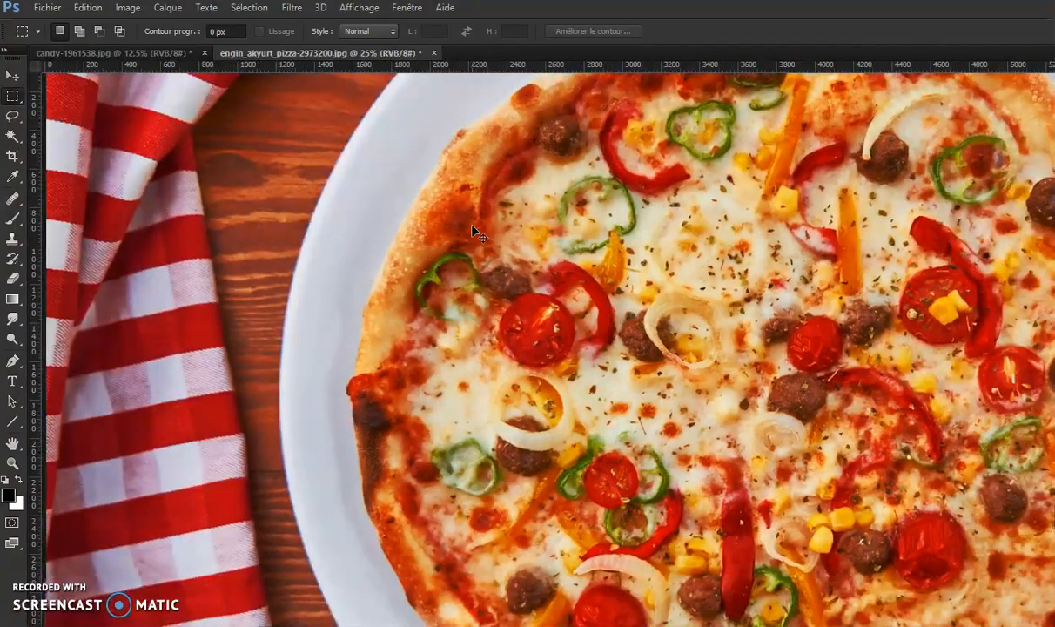
key("ctrl+minus")
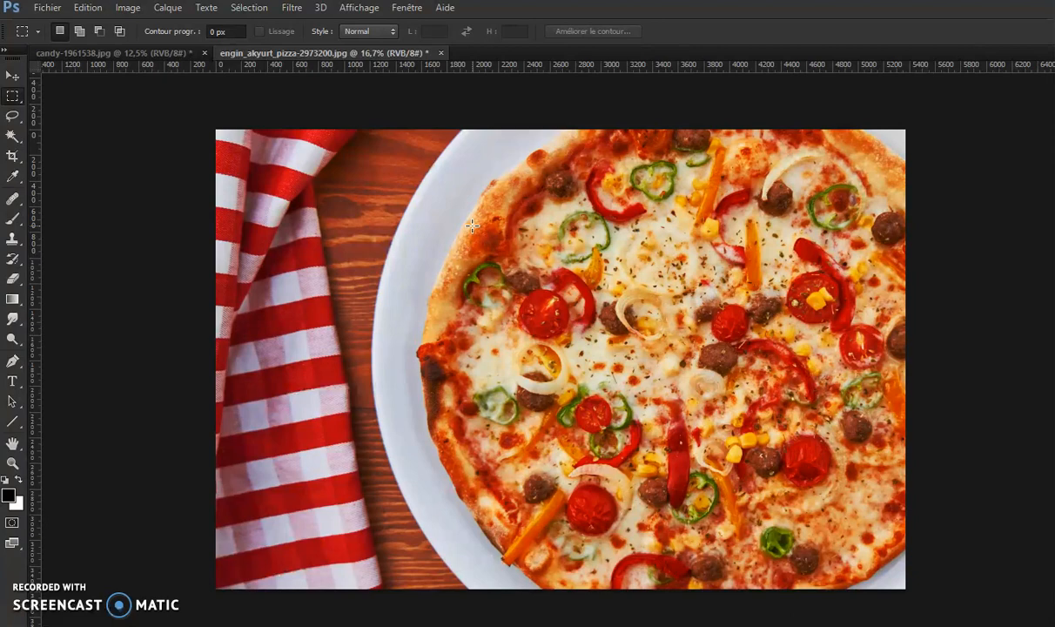
Activate the Densité - tool and make a short stroke over the tomato slice beside the red pepper strip.
left_click(12, 338)
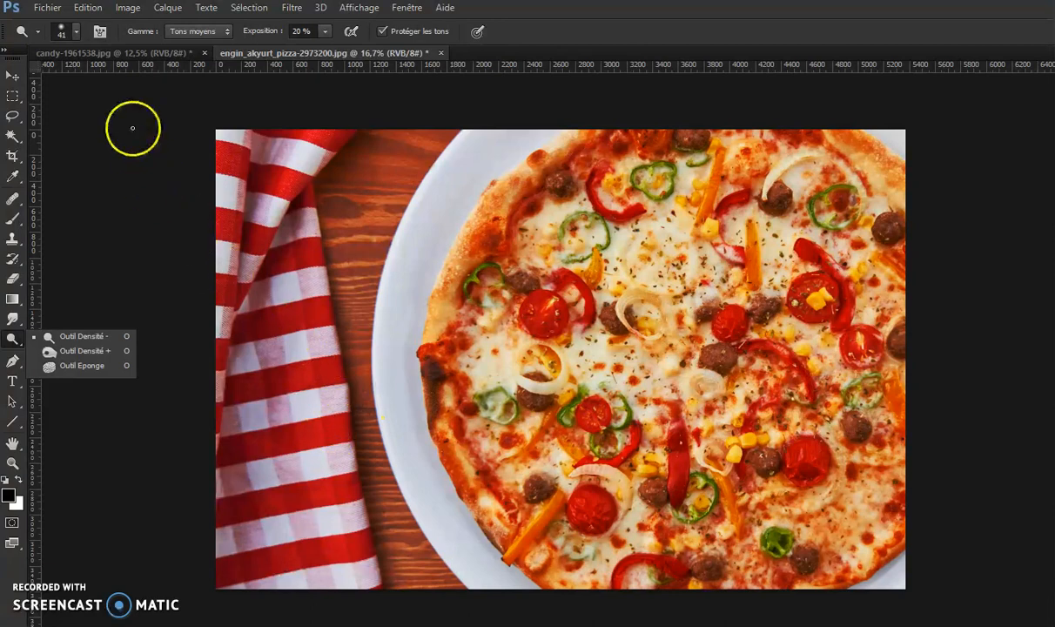
left_click(128, 11)
mouse_move(144, 47)
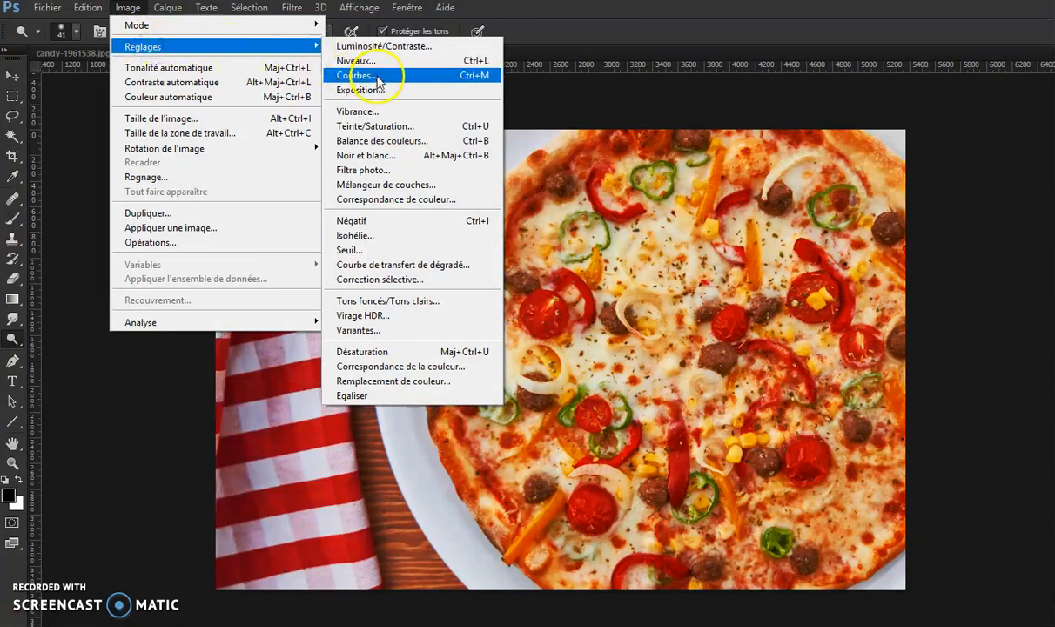
left_click(130, 11)
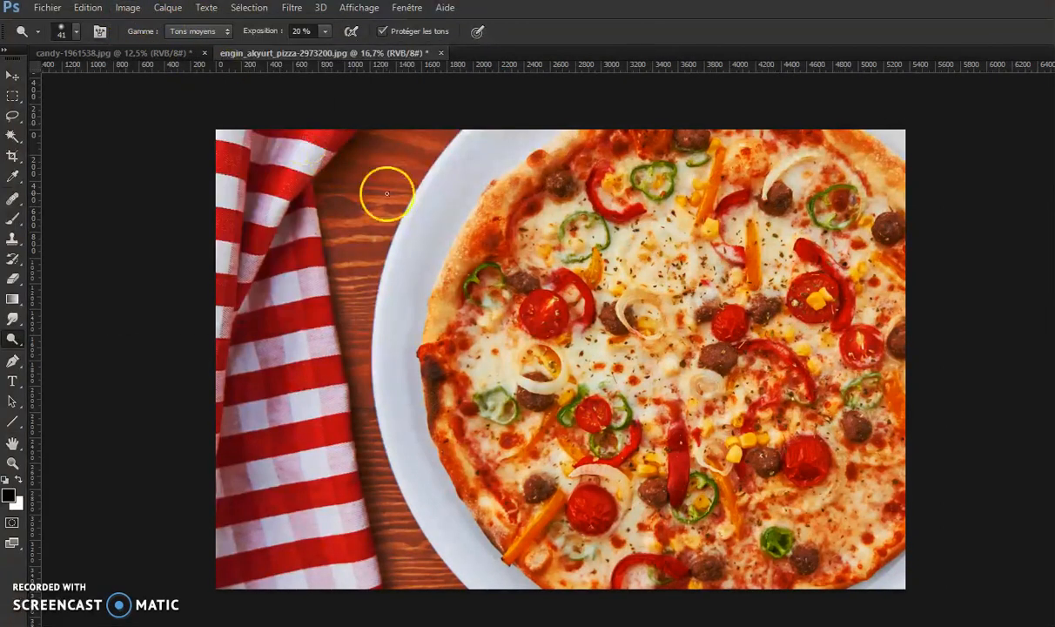
mouse_move(551, 301)
left_mouse_down()
mouse_move(537, 306)
mouse_move(570, 314)
mouse_move(539, 311)
mouse_move(567, 309)
left_mouse_up()
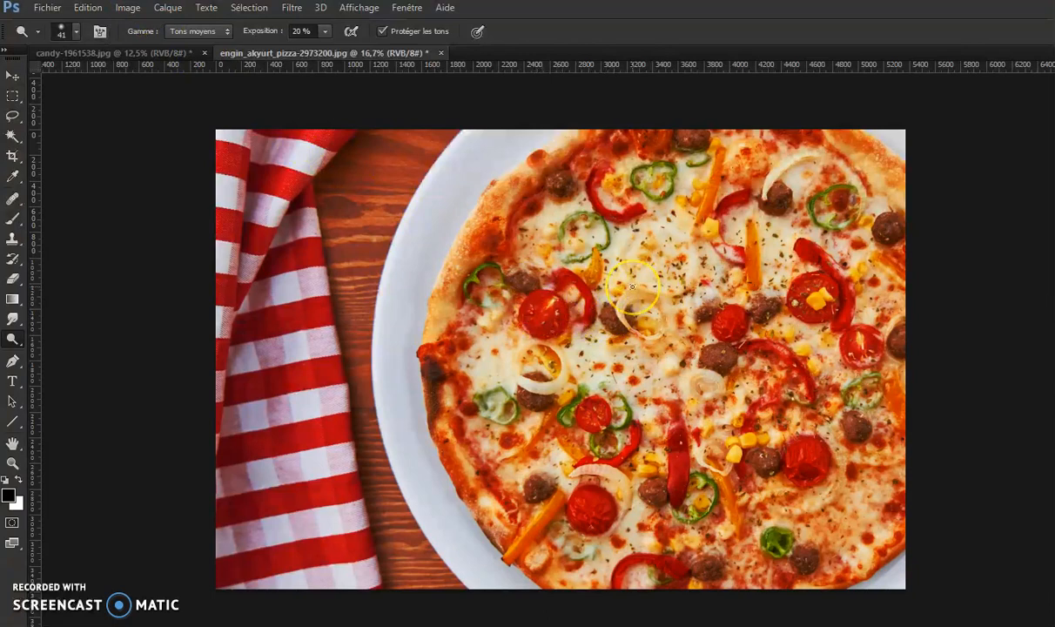